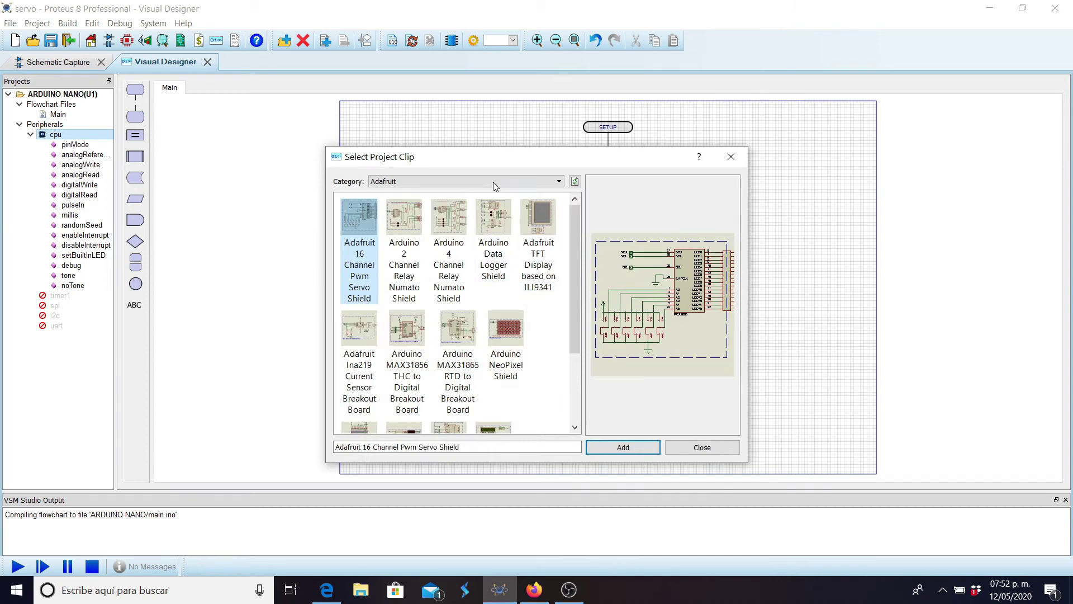
Step: Add the Grove Servo Module from the Grove category to the project and expand its list of functions
click(454, 216)
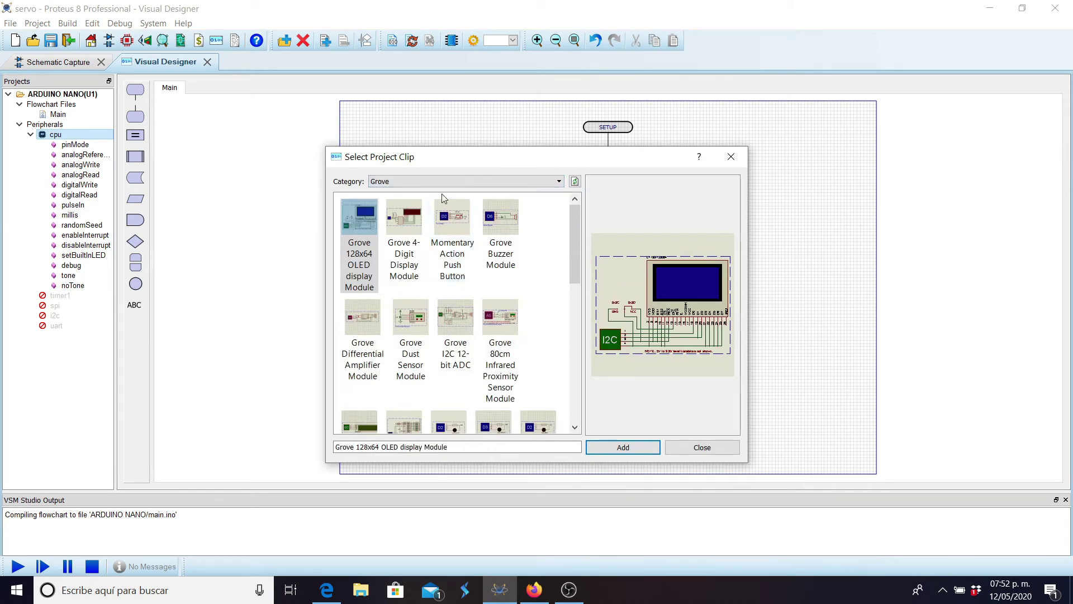
scroll(549, 325, down, 10)
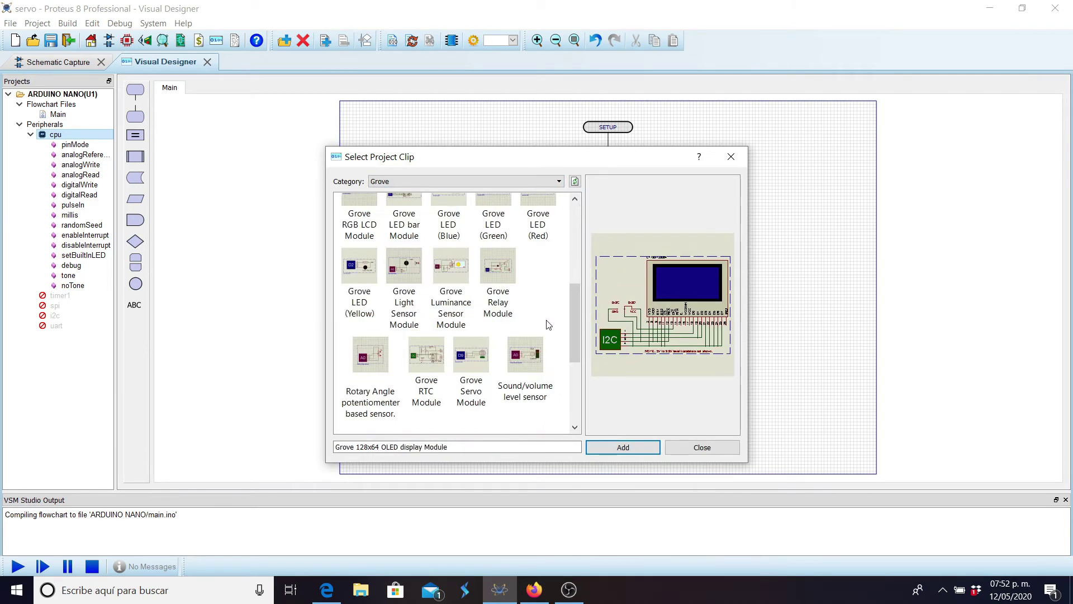
scroll(472, 386, up, 3)
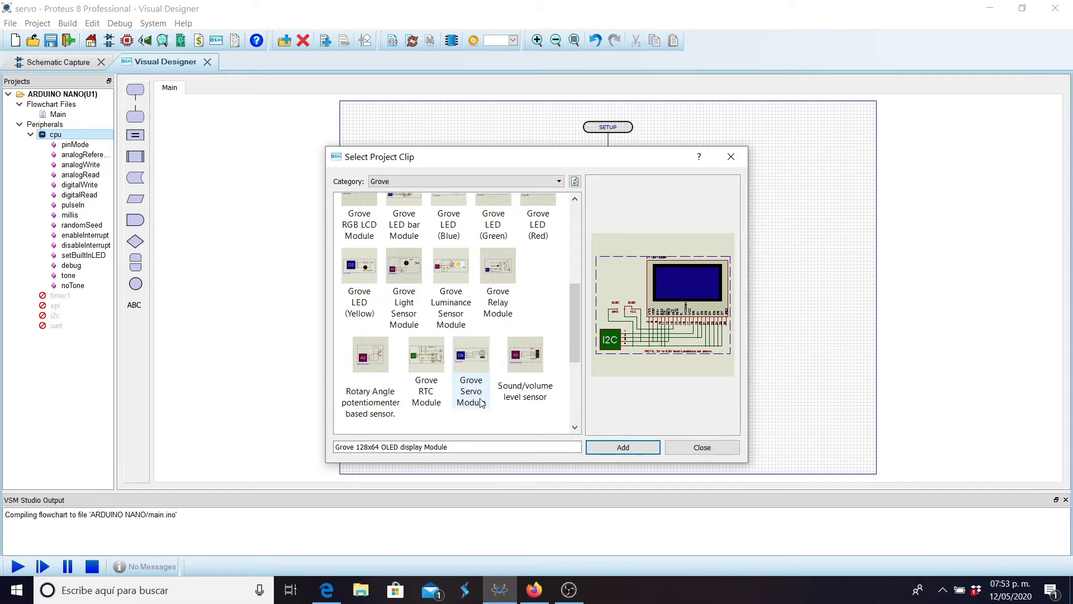
click(480, 403)
click(615, 453)
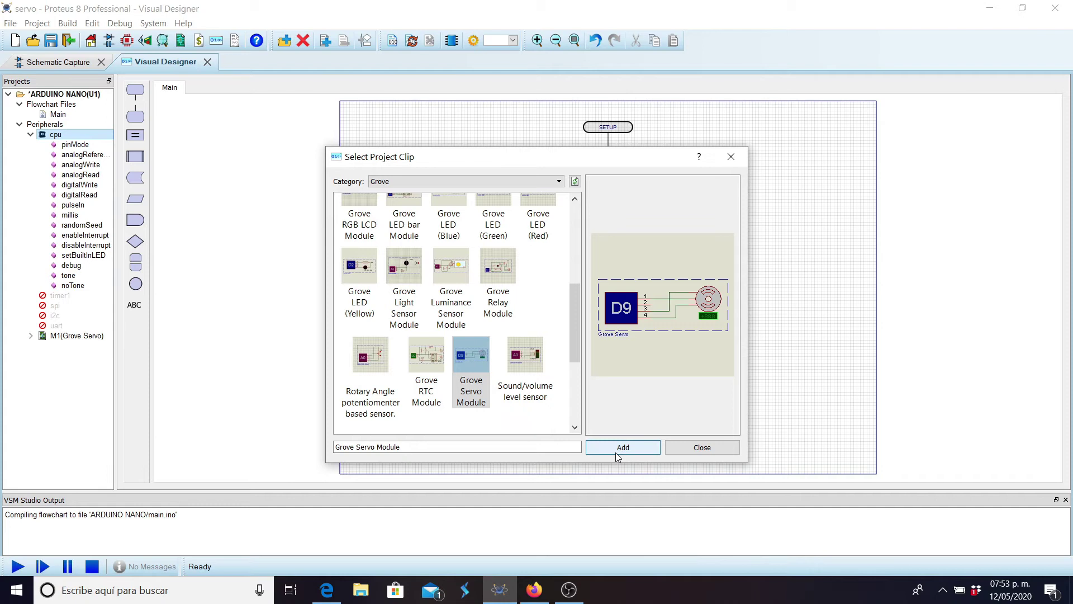
click(695, 451)
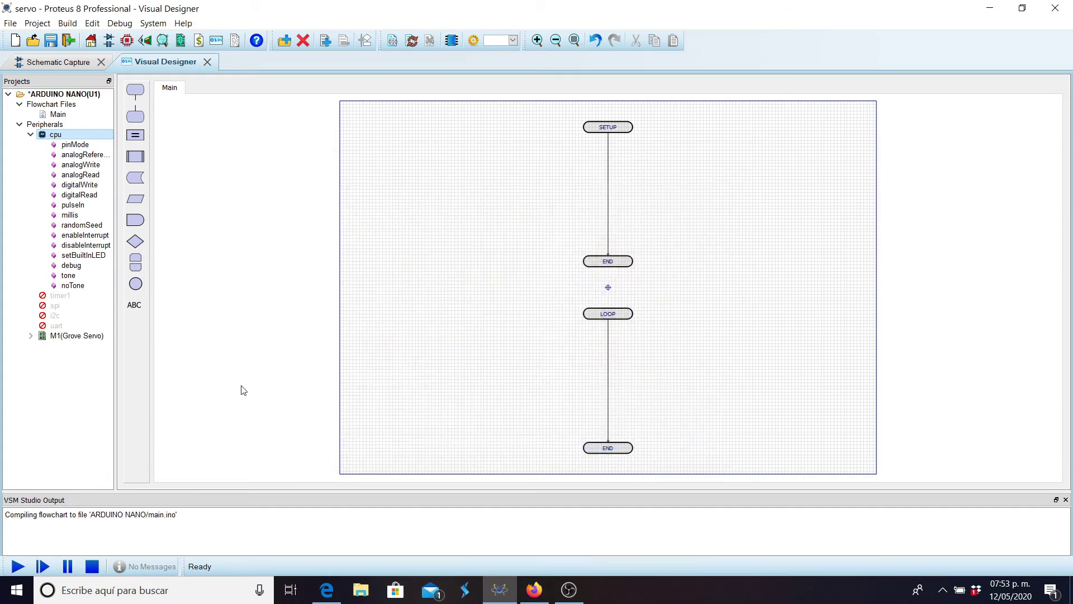
click(31, 336)
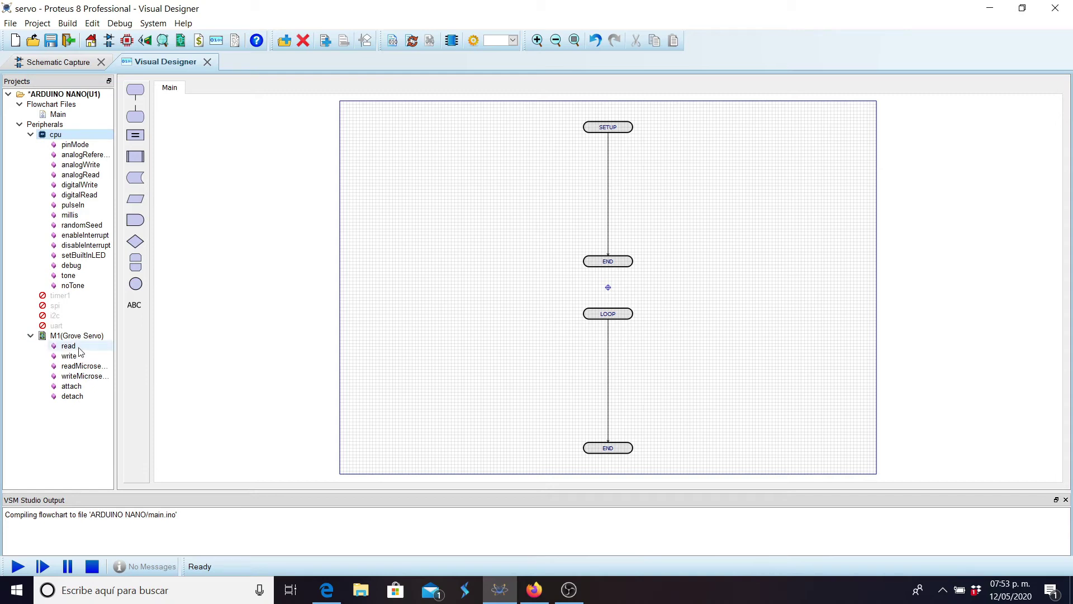
Step: Examine the function list on the Arduino Servo library reference page in Firefox, and close the browser
click(533, 588)
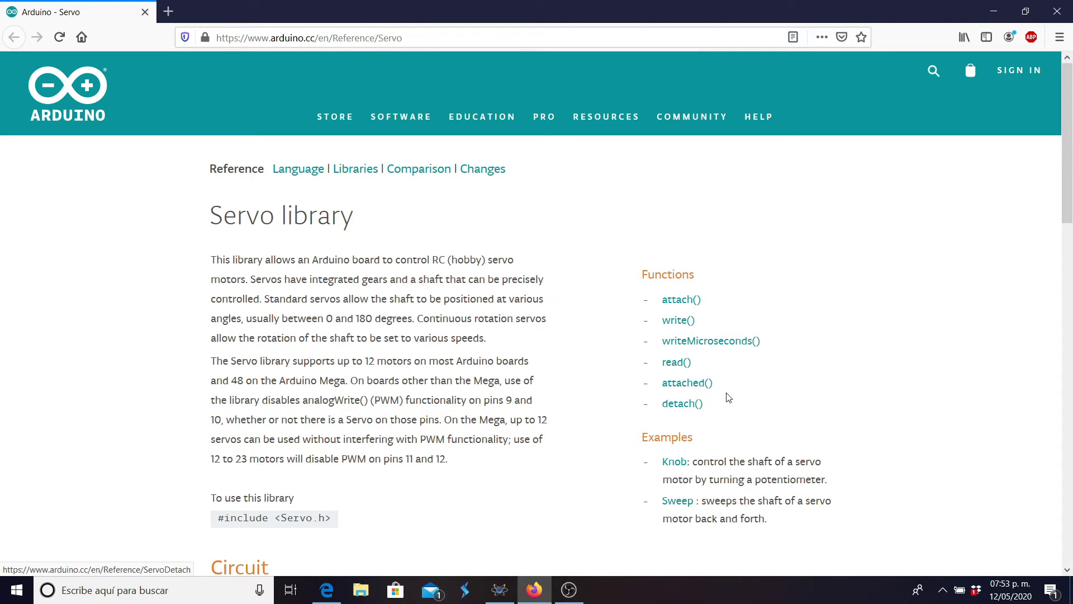
key(alt+F4)
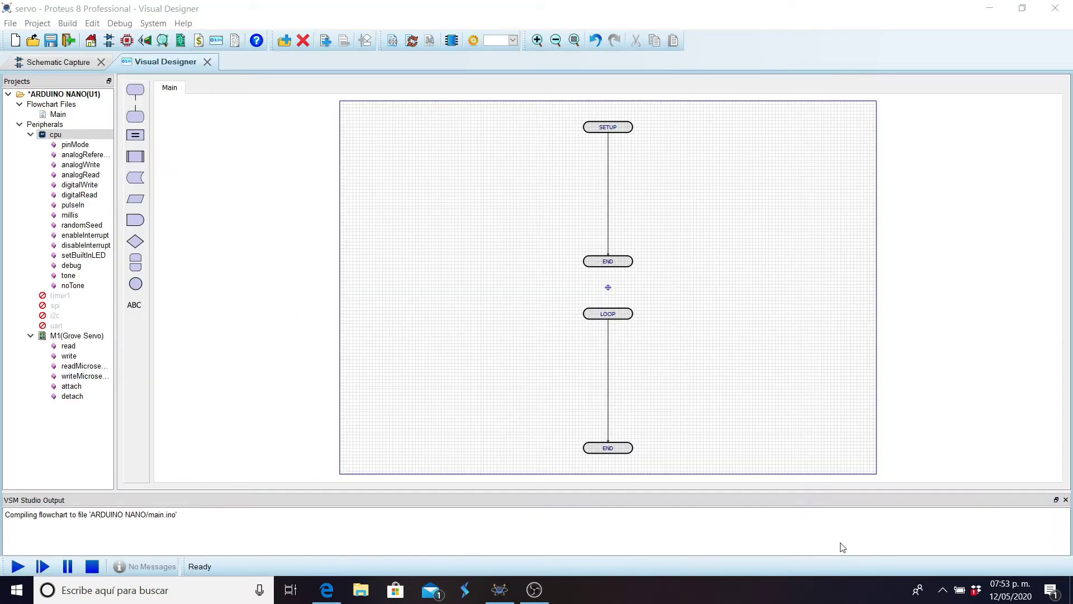
click(943, 590)
click(945, 590)
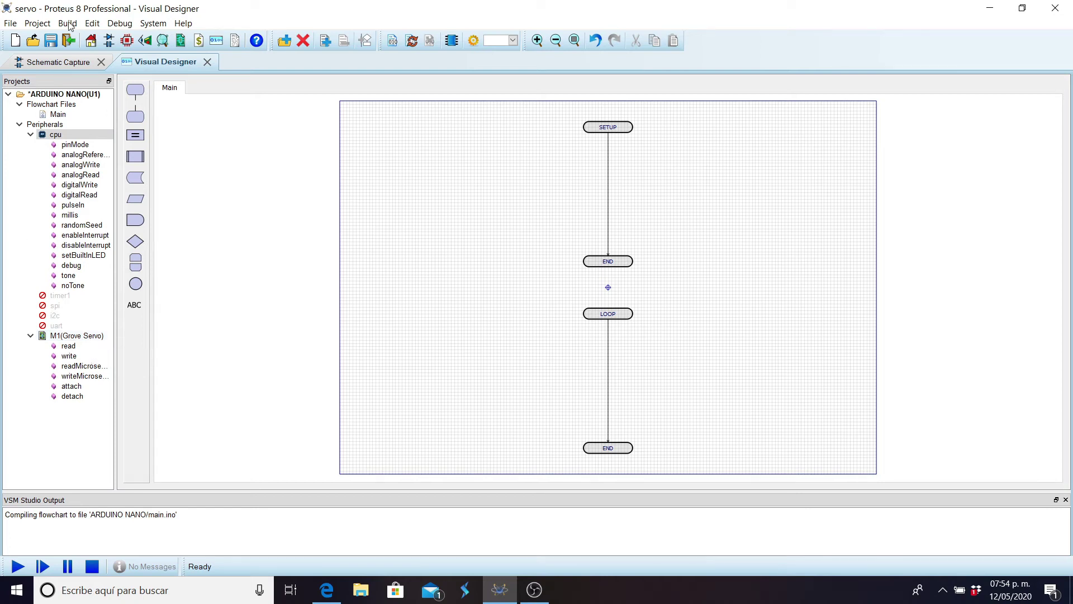
Step: Switch to the schematic and set the Grove servo connector's ID to D2
click(74, 65)
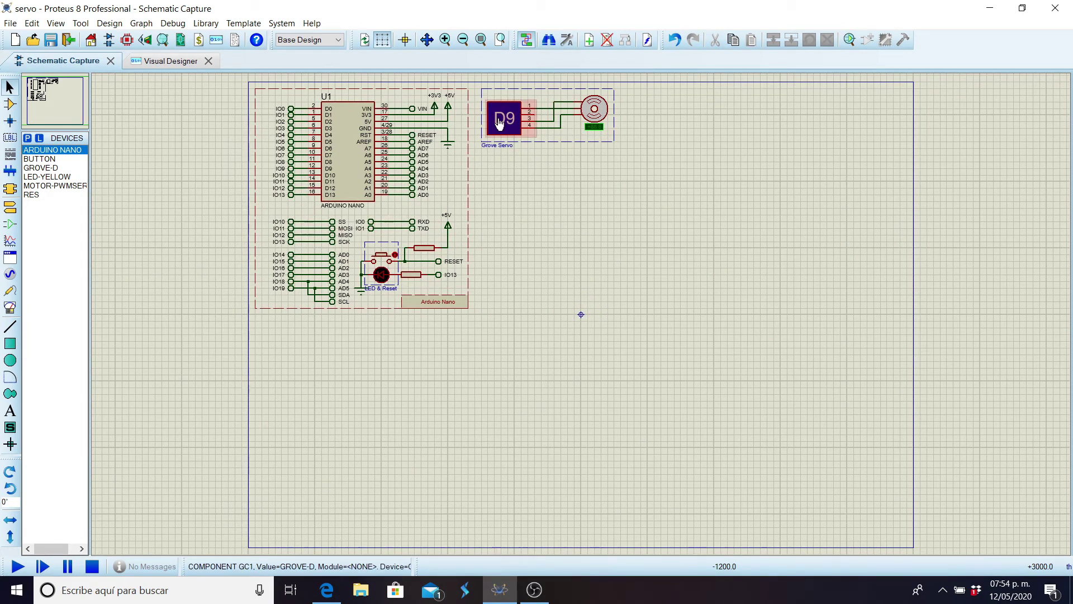
double_click(500, 123)
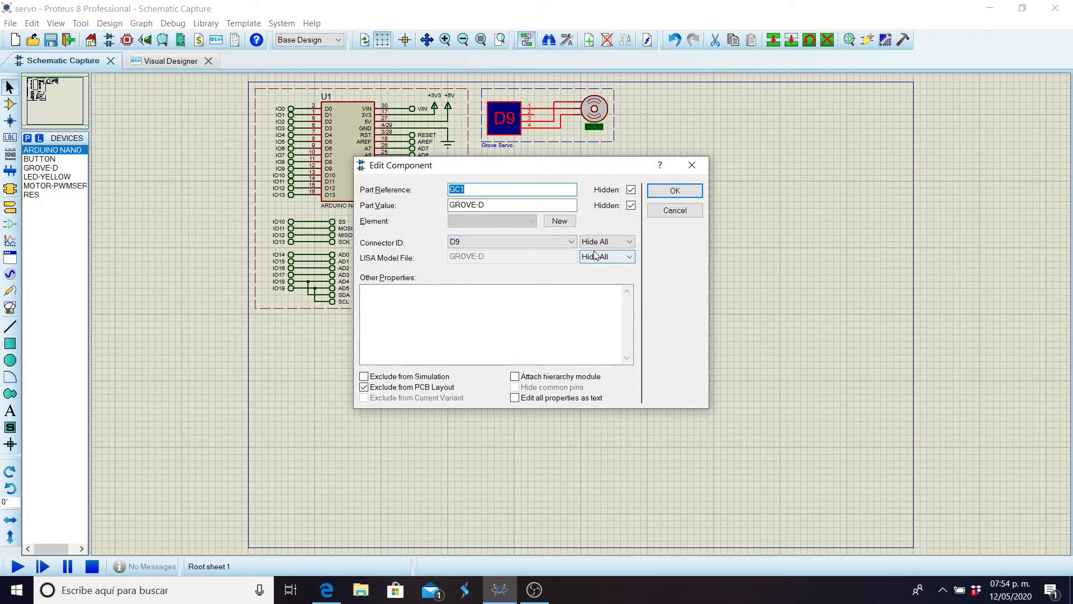
click(571, 245)
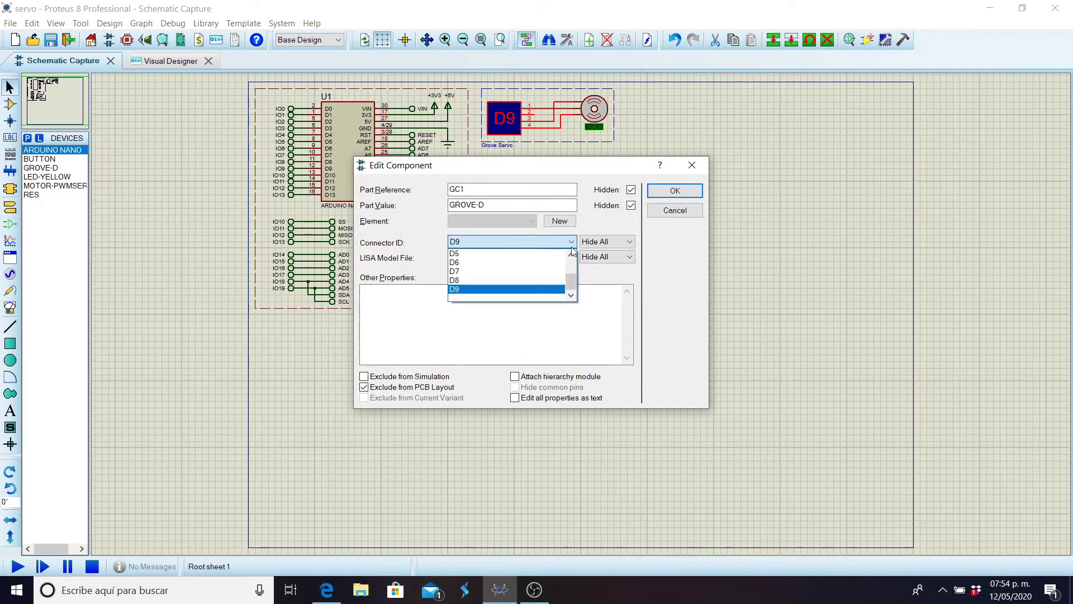
mouse_move(572, 278)
mouse_down()
mouse_move(572, 263)
mouse_move(571, 293)
mouse_move(573, 268)
mouse_up()
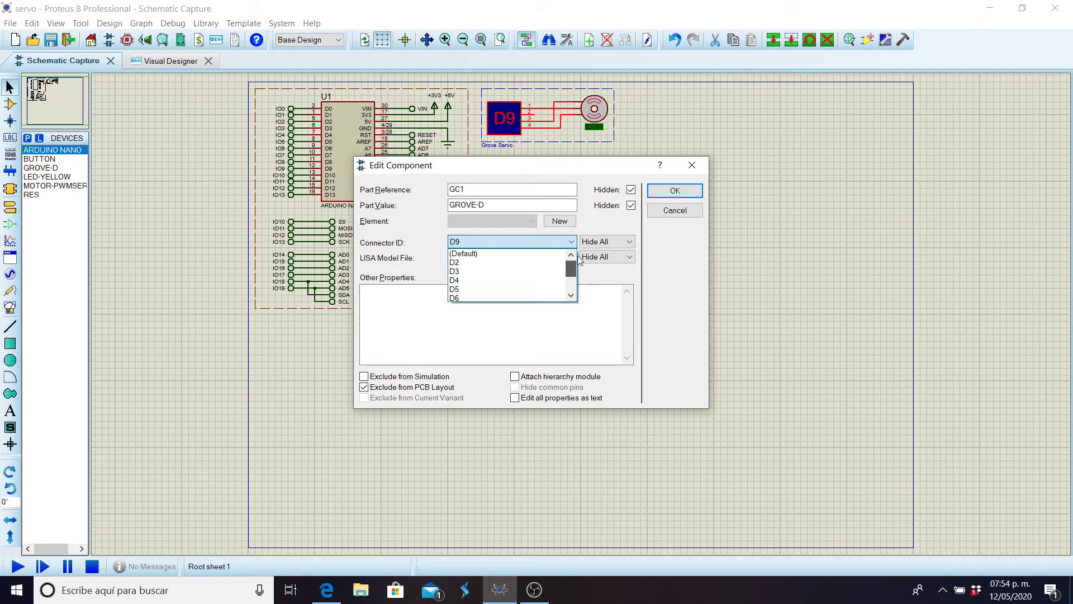
click(478, 263)
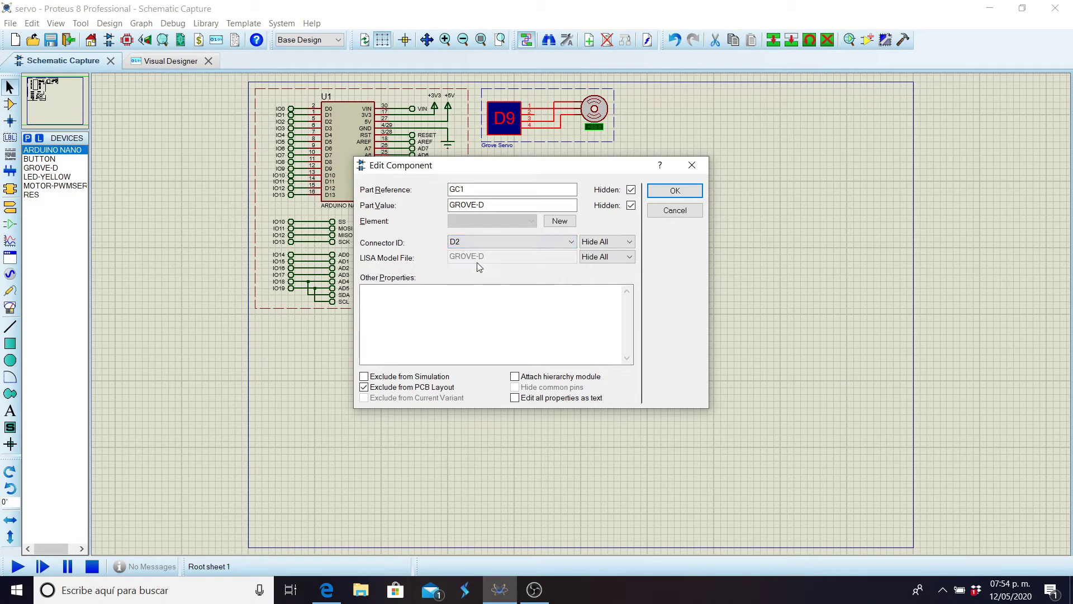
Step: Set the Grove servo connector's ID back to D9 and accept the component's properties
click(535, 241)
scroll(489, 282, down, 1)
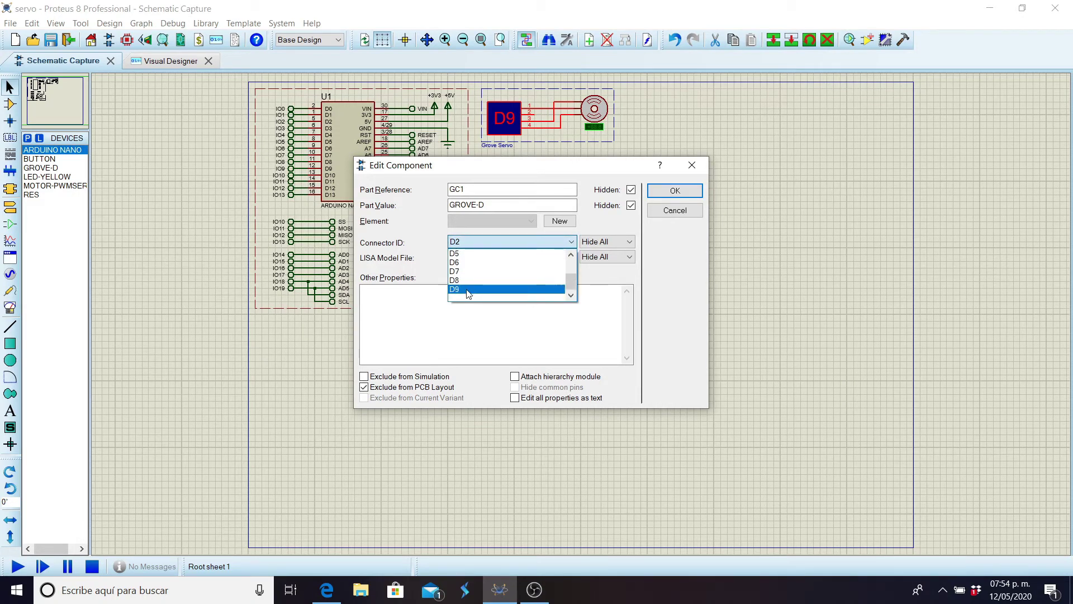
click(486, 289)
click(674, 191)
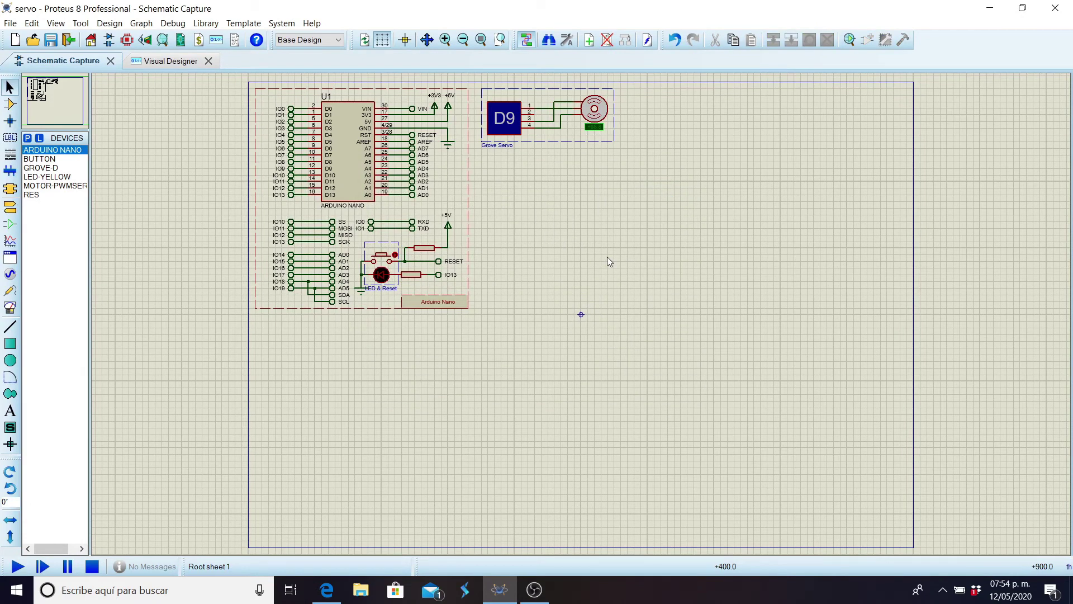
Step: Search the device library for "pot", filter to variable resistors, and pick the POT-HG high granularity interactive potentiometer
text(ppo)
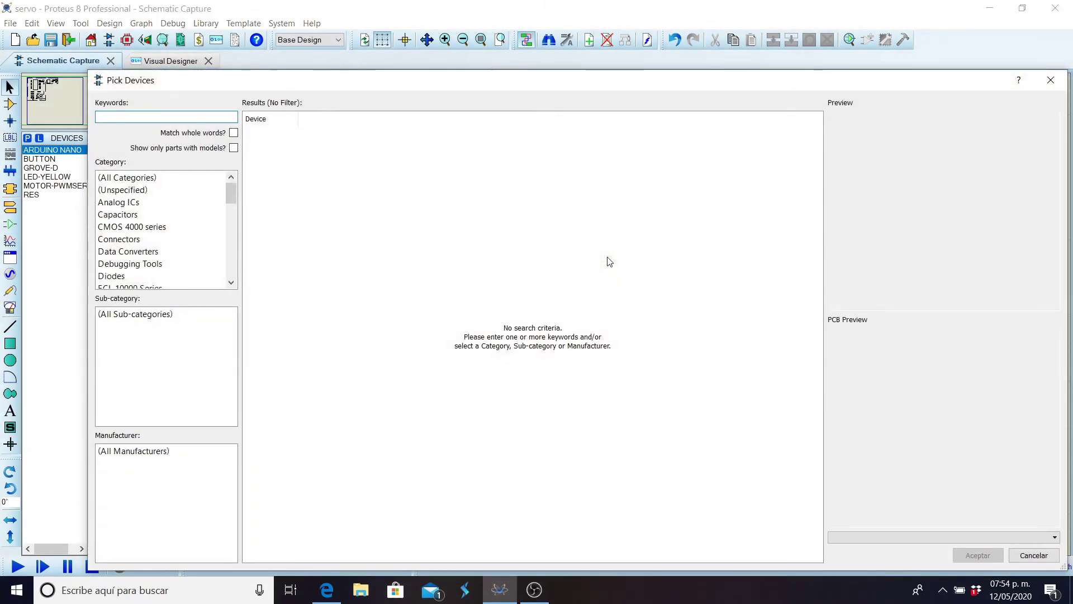
text(t)
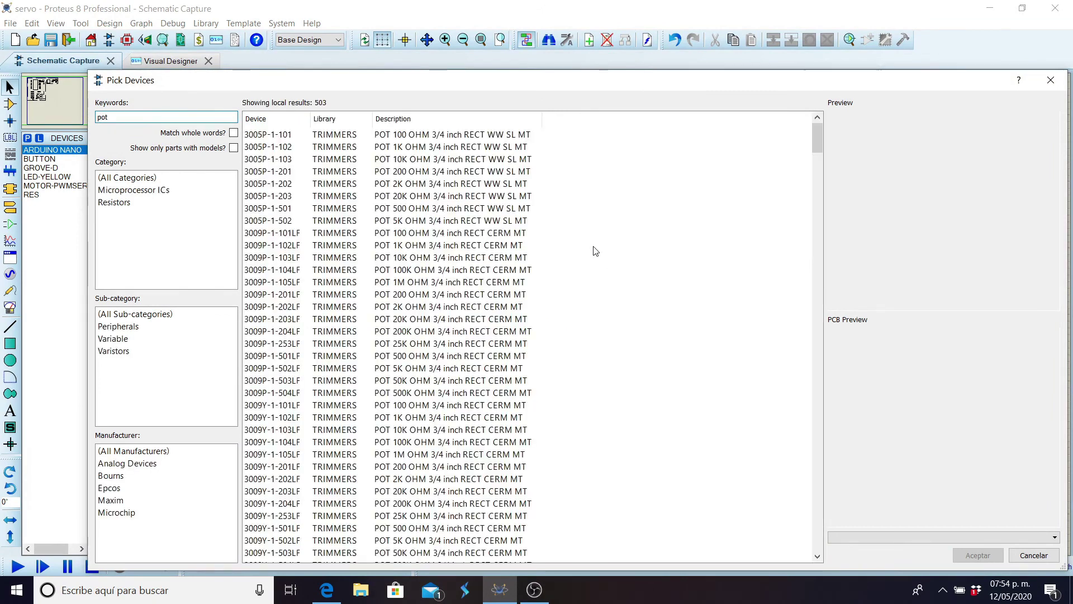
scroll(386, 375, down, 20)
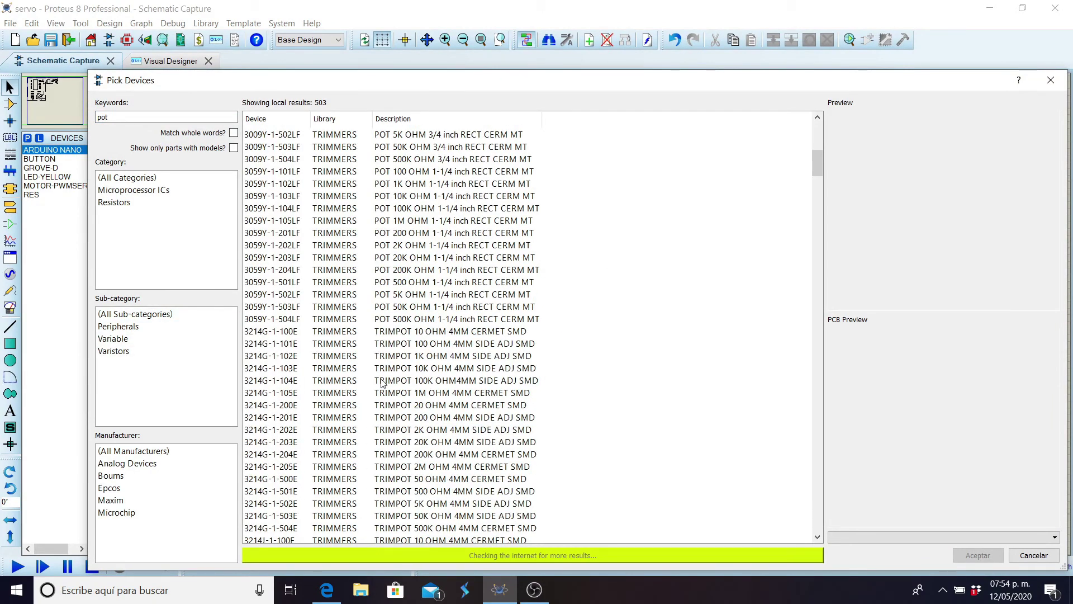
click(113, 338)
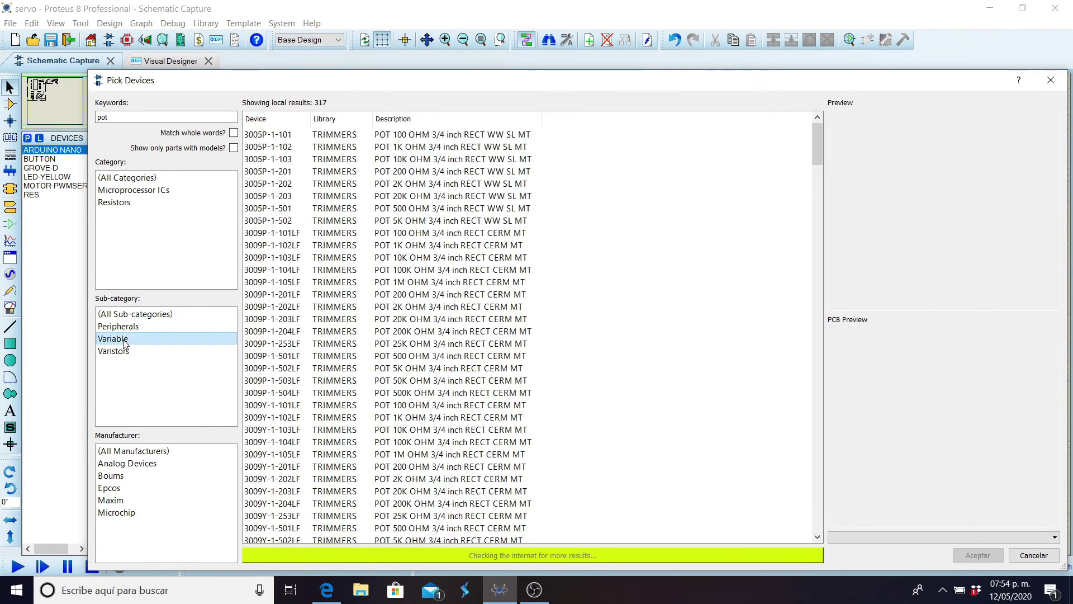
scroll(452, 439, down, 20)
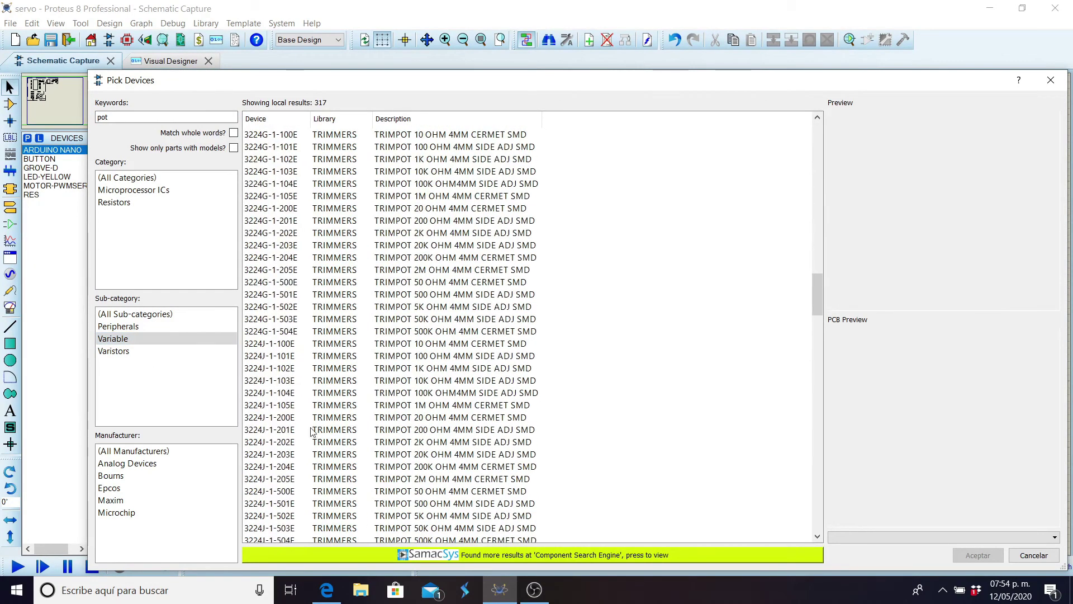
click(115, 203)
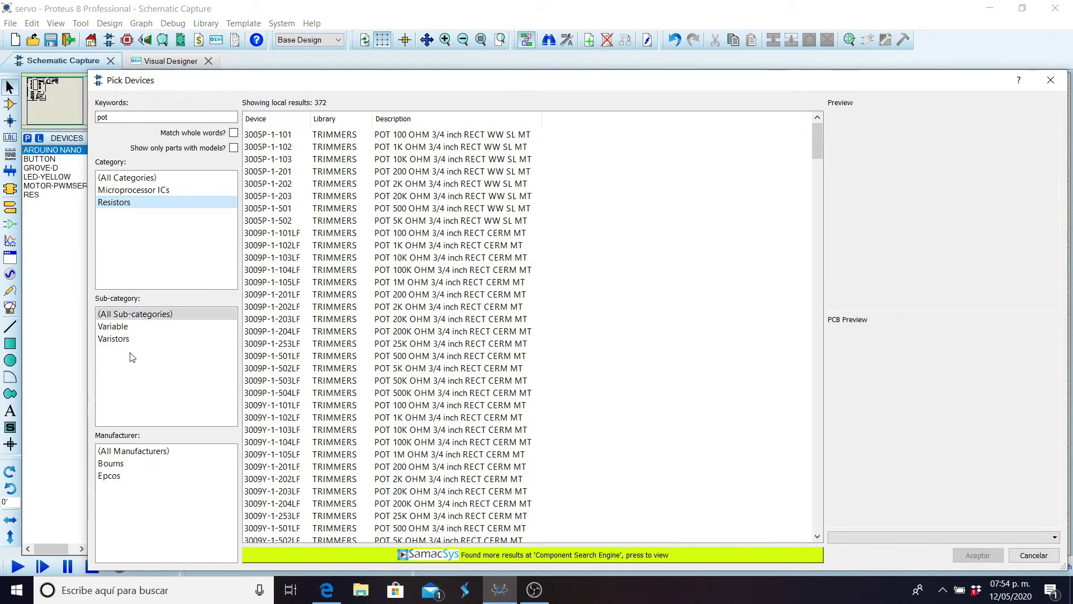
click(113, 326)
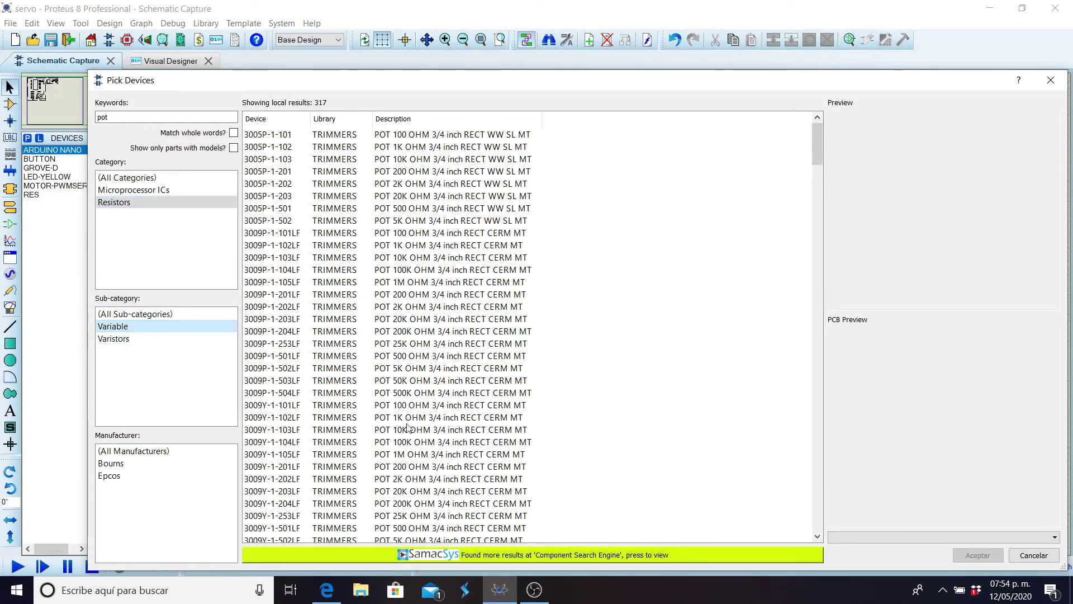
scroll(454, 419, down, 15)
scroll(453, 420, down, 20)
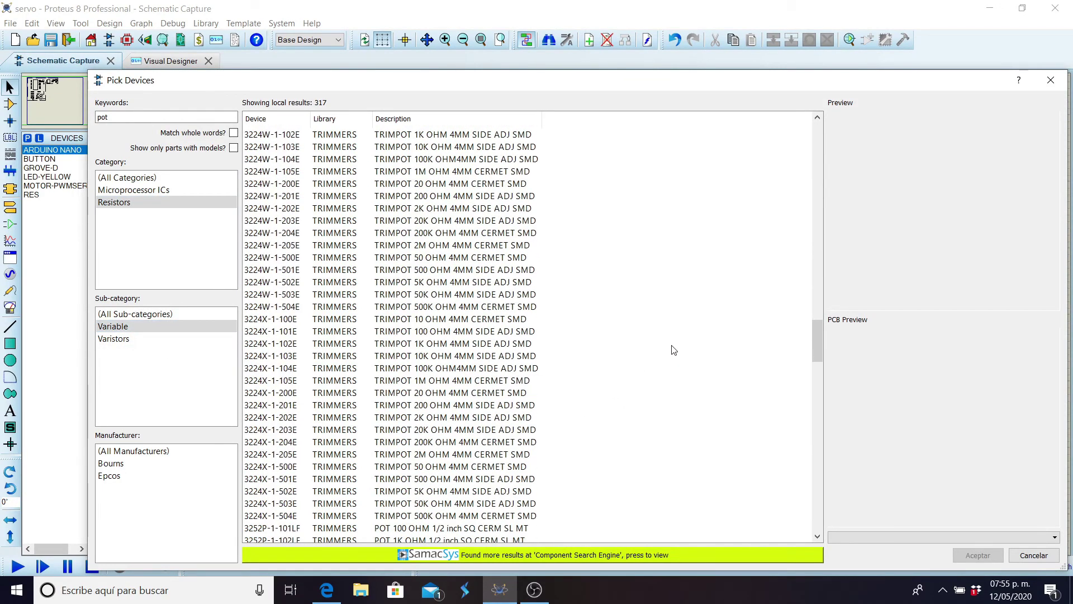
scroll(663, 354, down, 20)
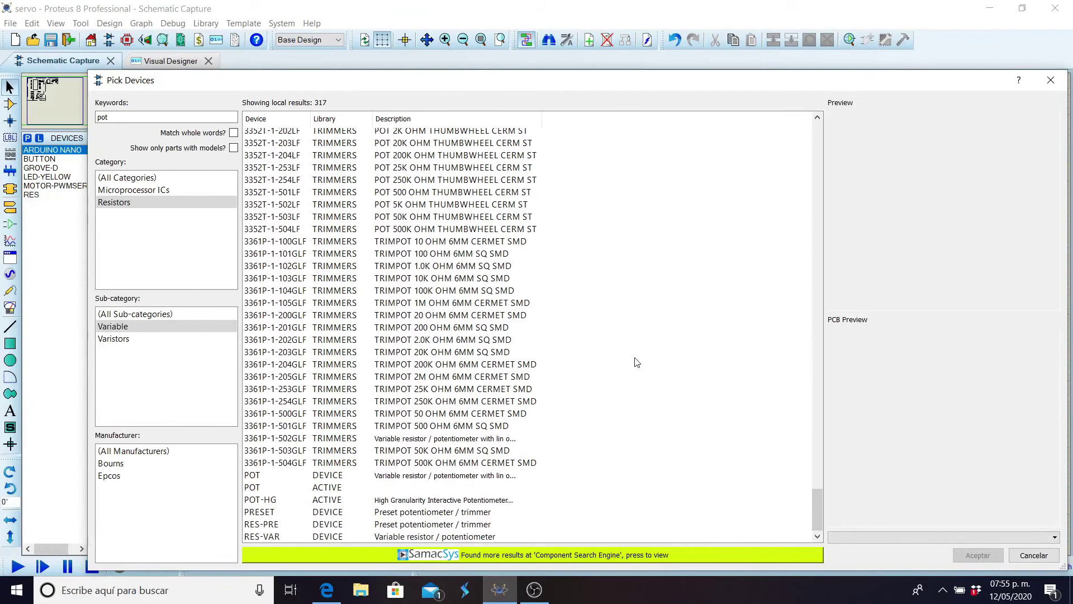
click(342, 500)
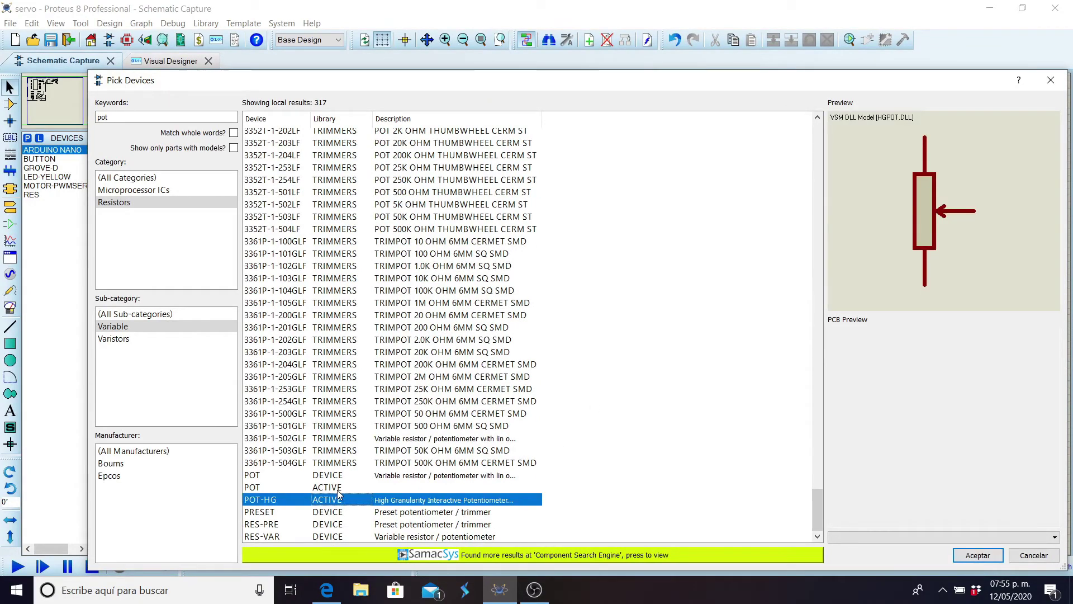
key(Return)
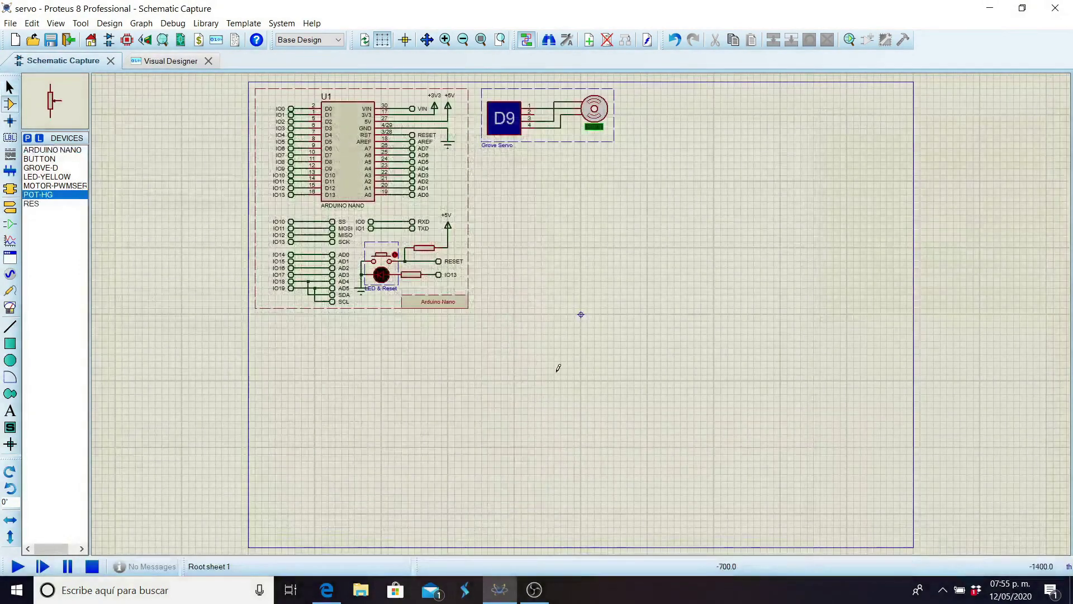
Step: Place the potentiometer below the Grove Servo block and set its value to 10k
click(528, 218)
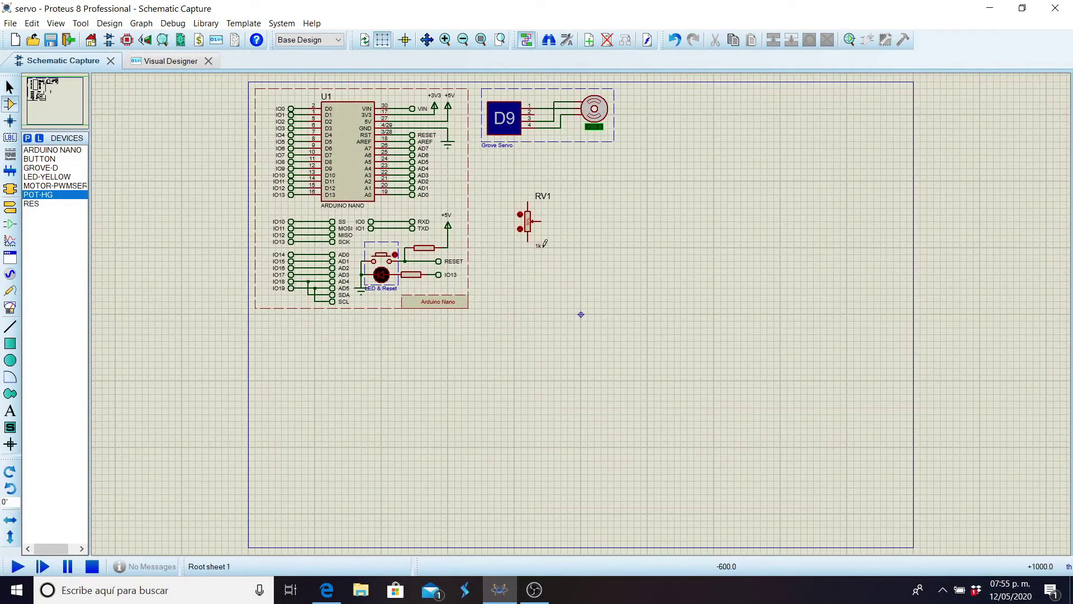
double_click(544, 249)
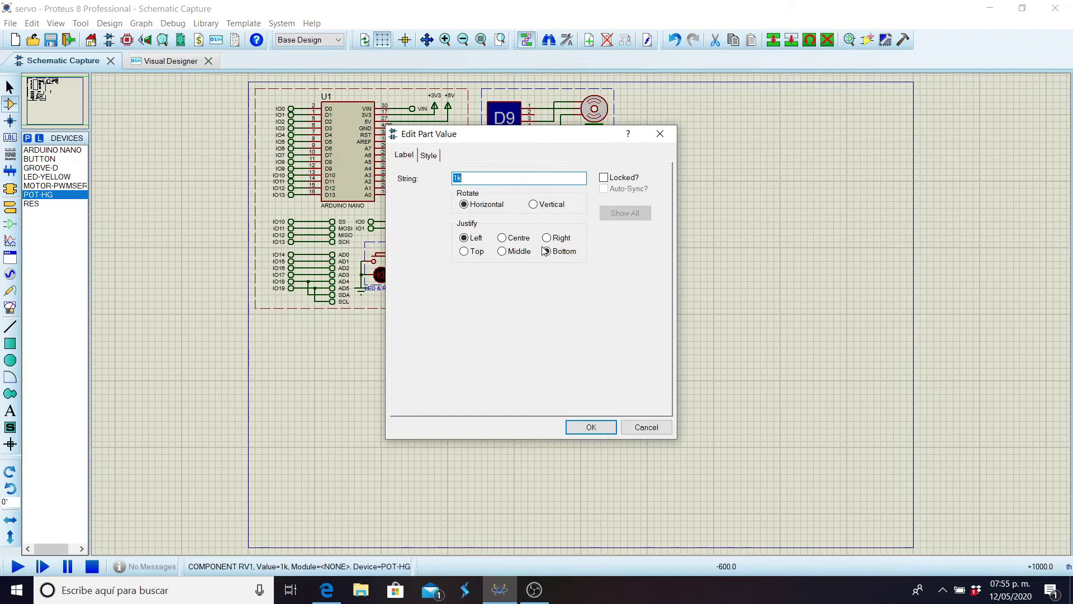
key(Return)
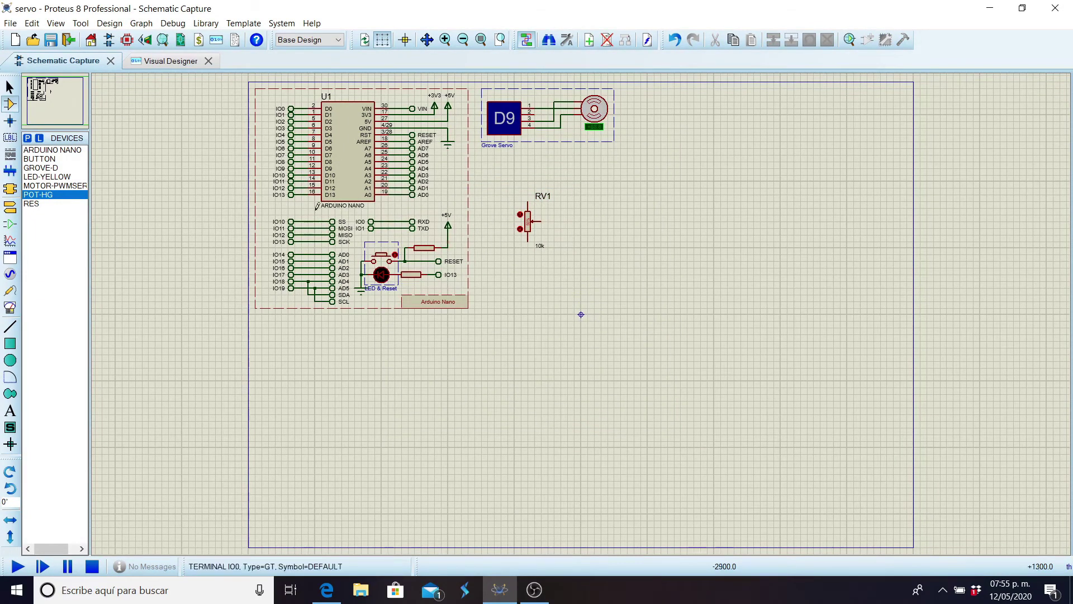
Step: Place a power terminal above the potentiometer and a ground terminal below it, joined to its end pins
click(10, 206)
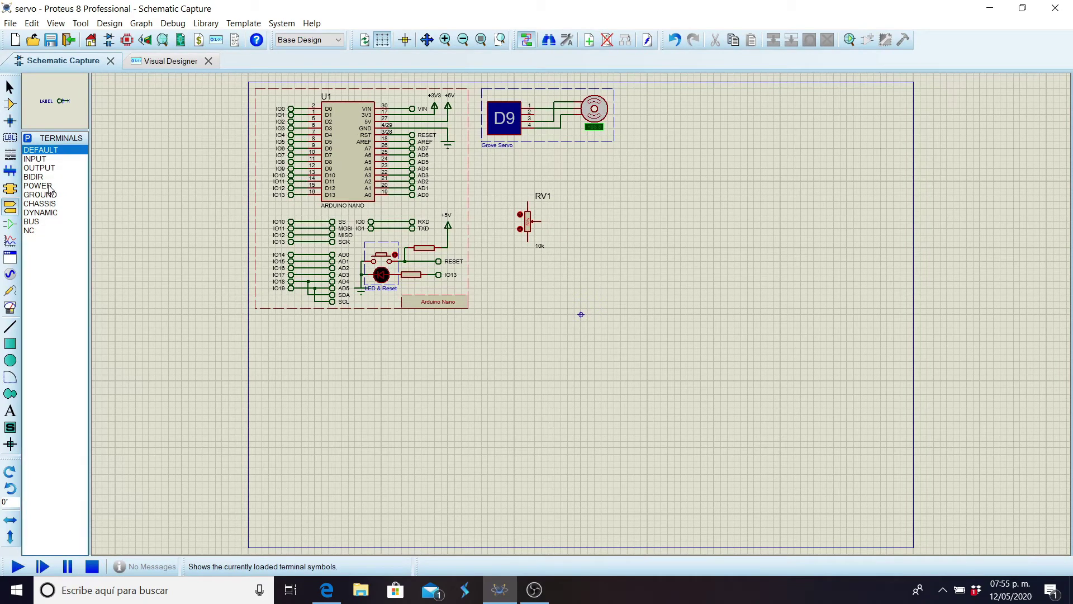
click(48, 186)
click(528, 180)
click(40, 194)
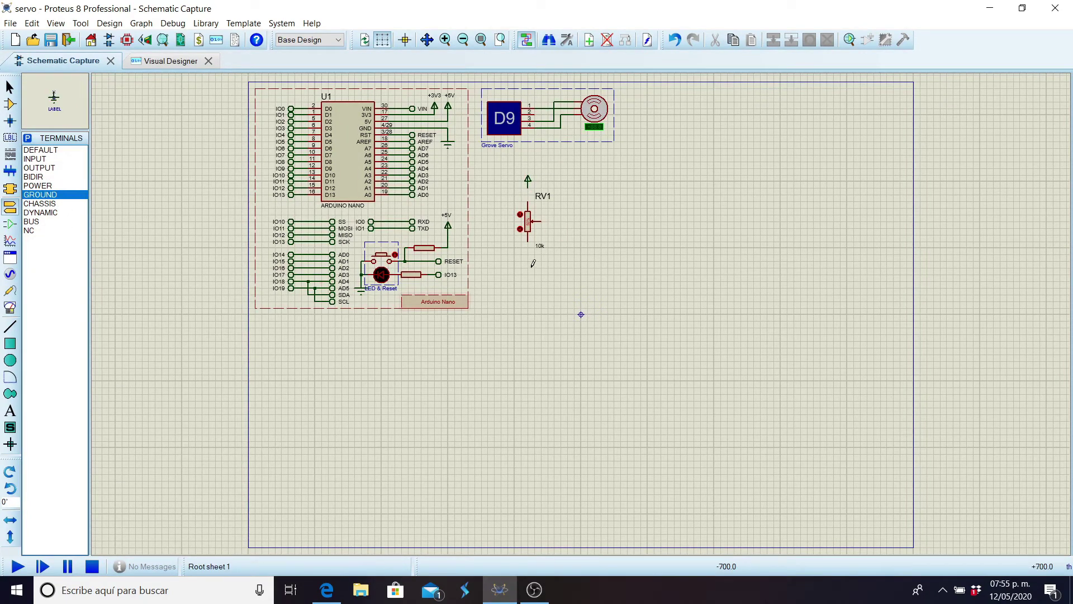
click(528, 251)
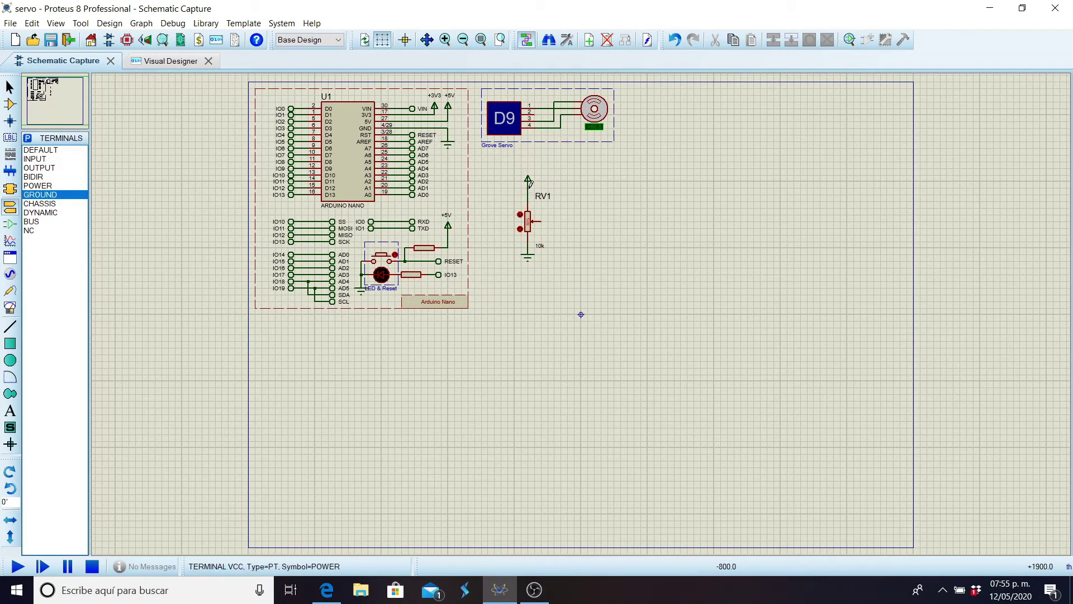
Step: Place a default terminal beside the potentiometer, mirror it horizontally, and wire it to the wiper pin
click(39, 151)
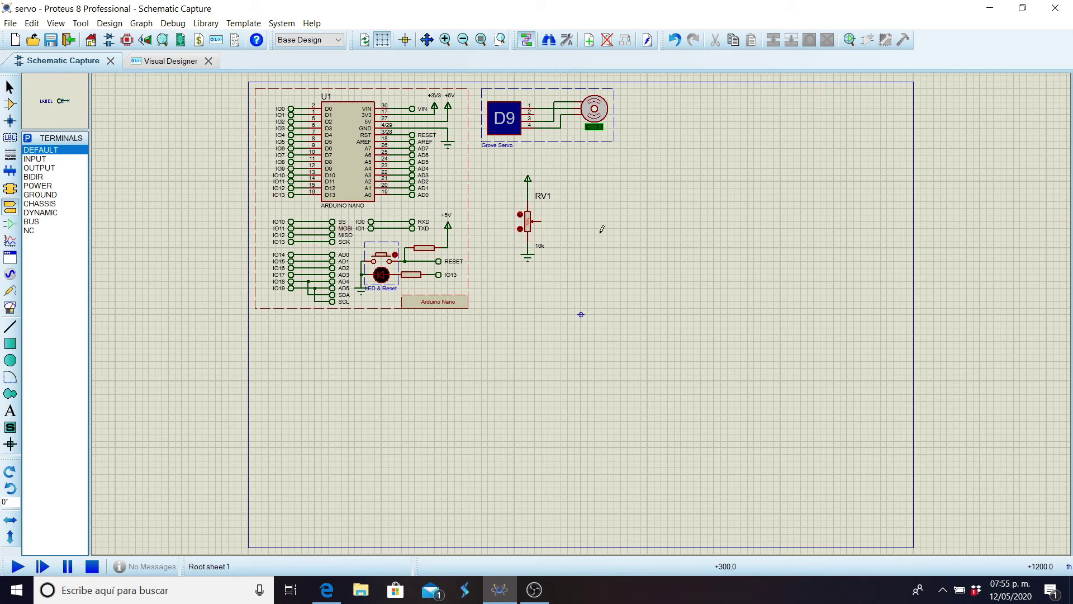
right_click(559, 224)
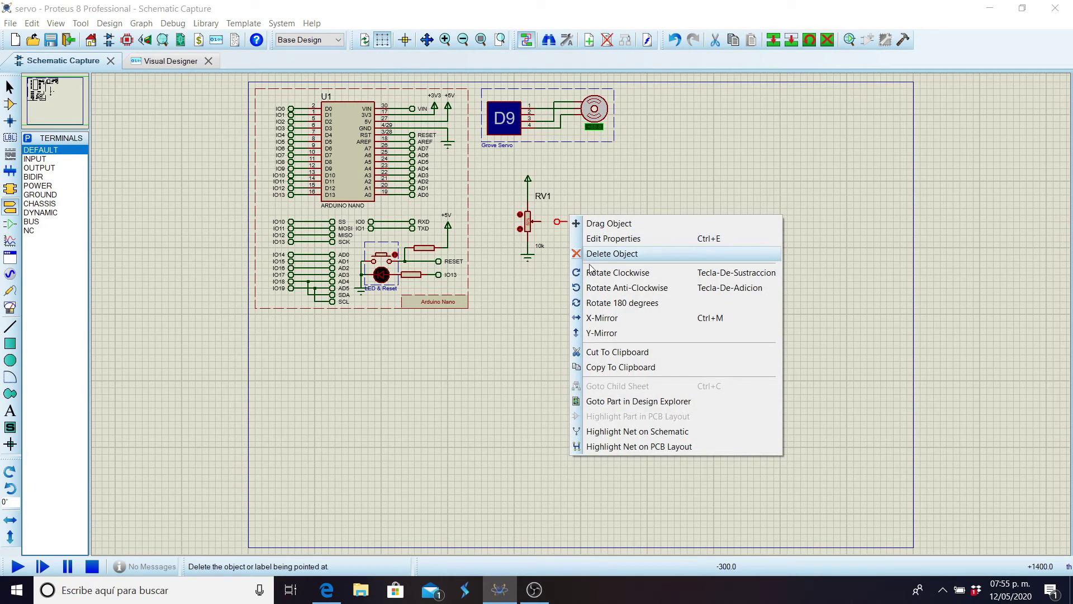
click(598, 316)
click(566, 244)
click(554, 222)
click(541, 222)
Step: Label the terminal on the potentiometer's wiper IO9
double_click(567, 222)
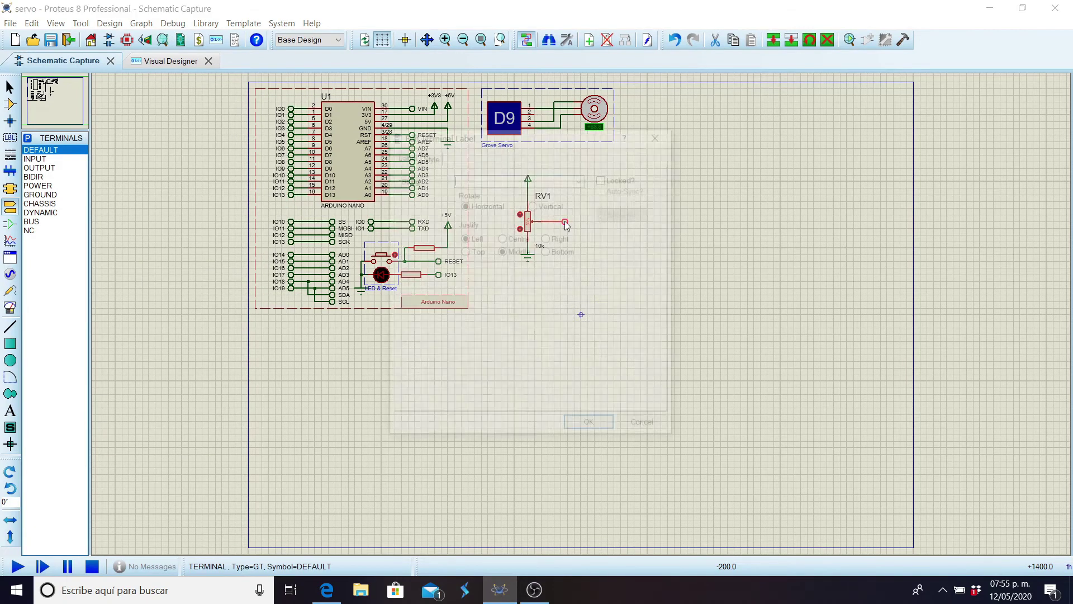
click(581, 180)
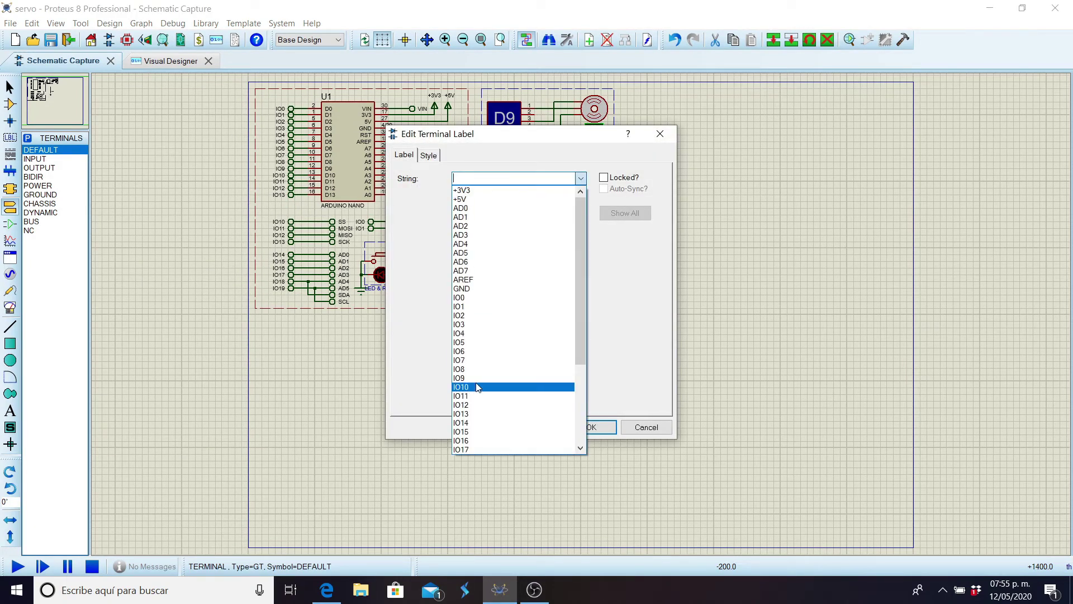
click(481, 385)
click(590, 428)
Step: Set the label of the potentiometer's wiper terminal to AD0
click(568, 223)
click(568, 223)
click(581, 177)
scroll(481, 265, up, 5)
click(486, 208)
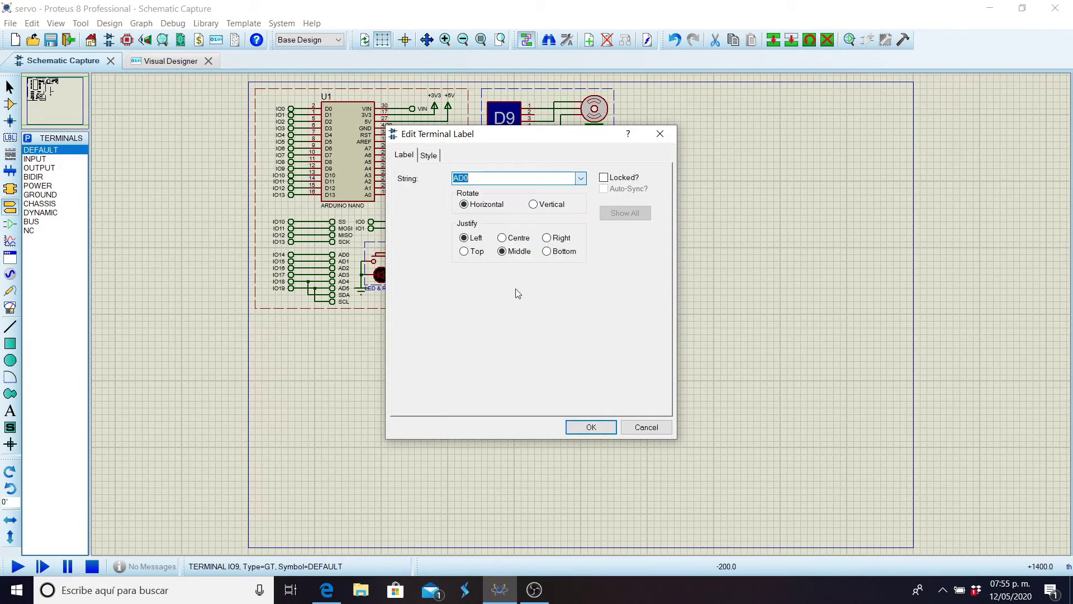
click(597, 429)
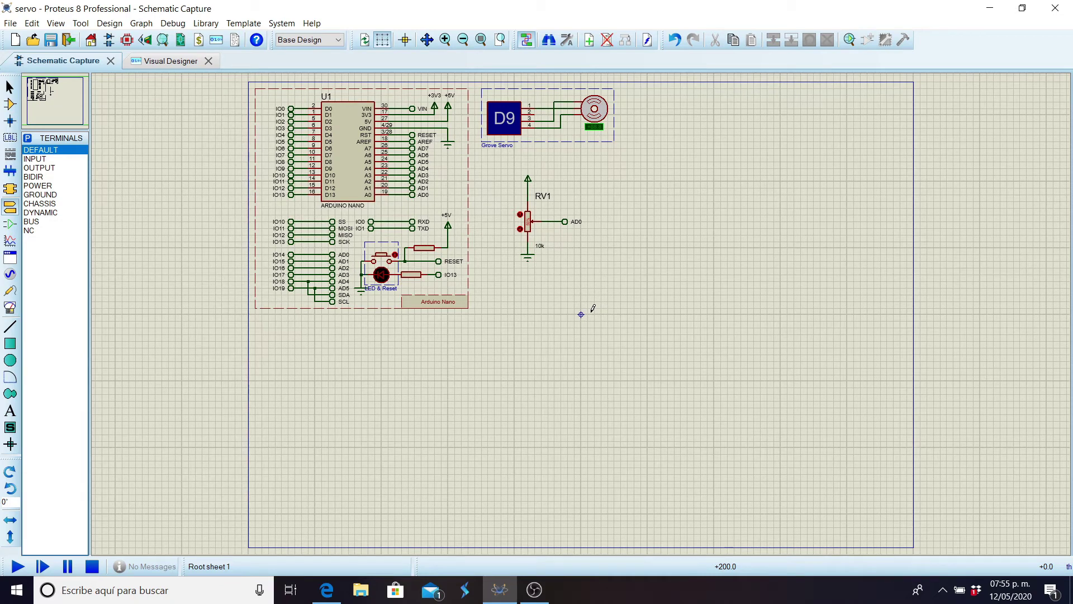
Step: Open the flowchart and rearrange the SETUP and LOOP routines side by side at the same height
click(180, 61)
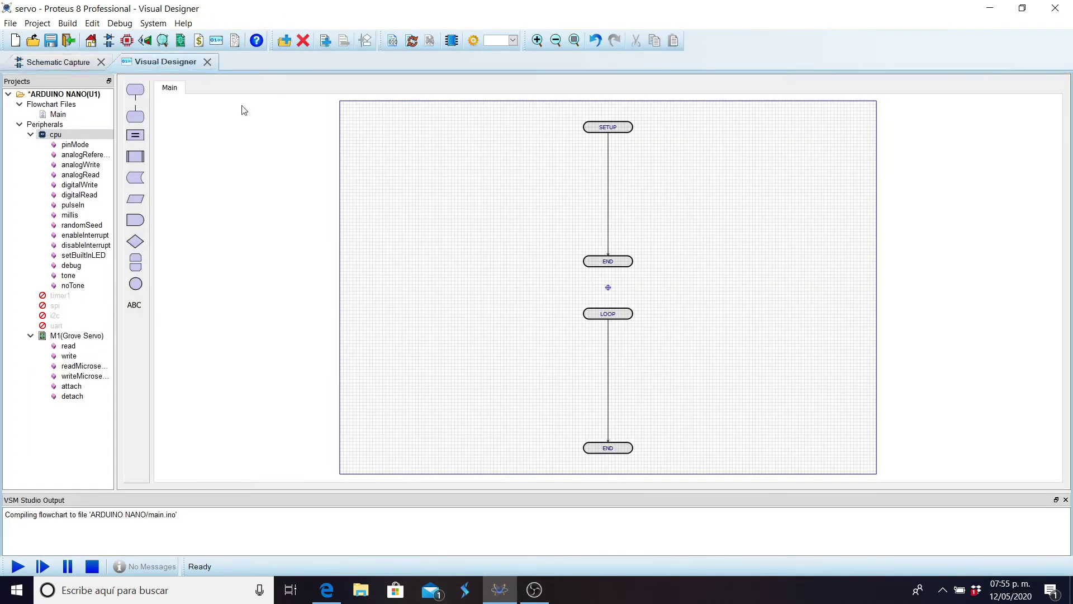
drag(574, 119, 449, 348)
drag(557, 283, 619, 296)
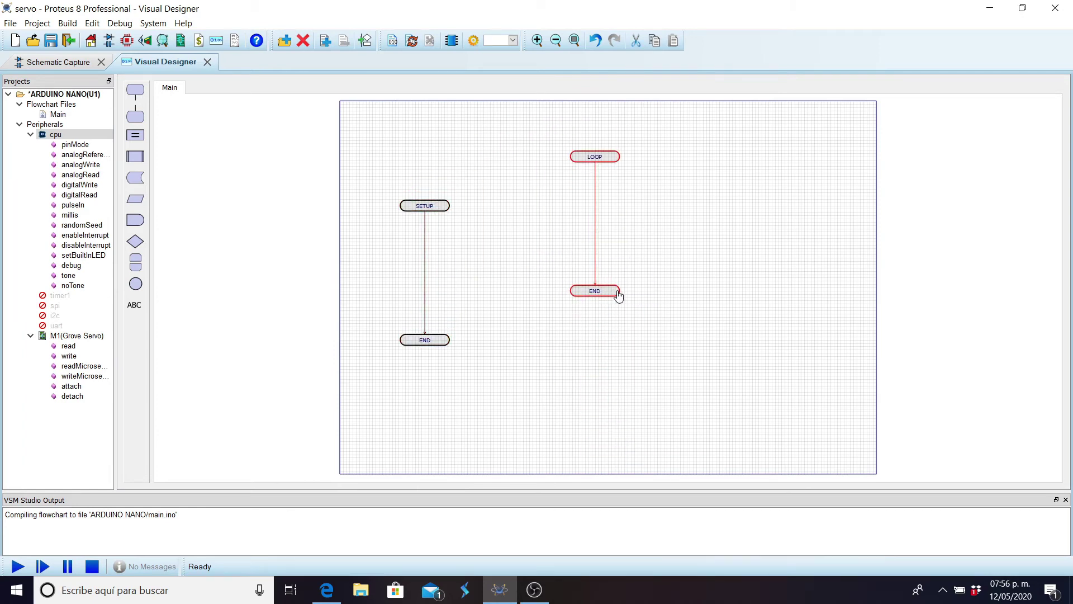
drag(373, 185, 427, 296)
click(523, 249)
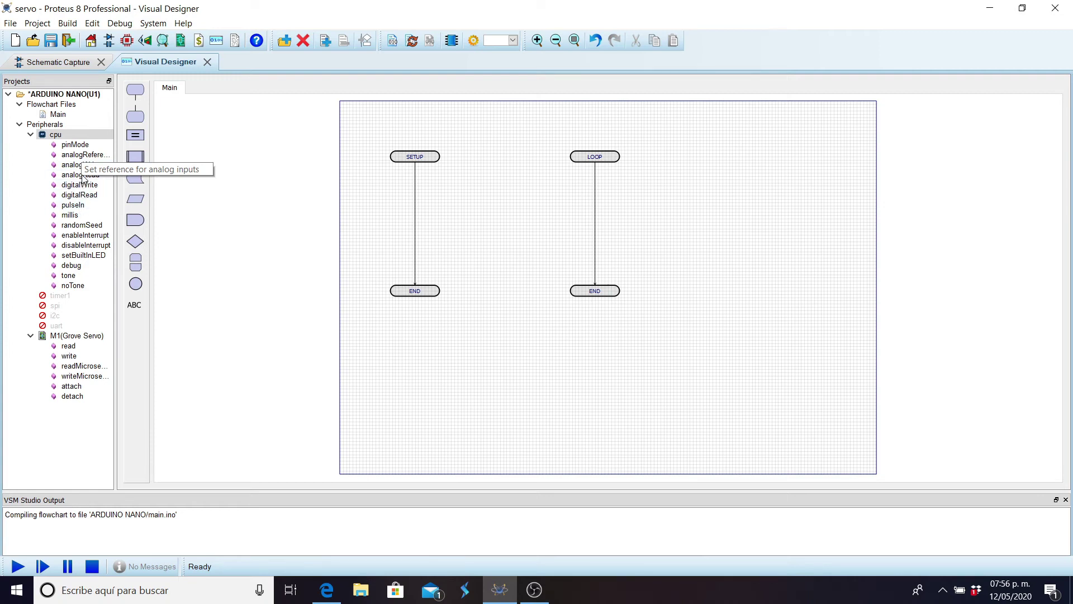
Step: Add a cpu analogRead block at the start of the LOOP routine and set its Ain argument to 0
drag(80, 174, 596, 192)
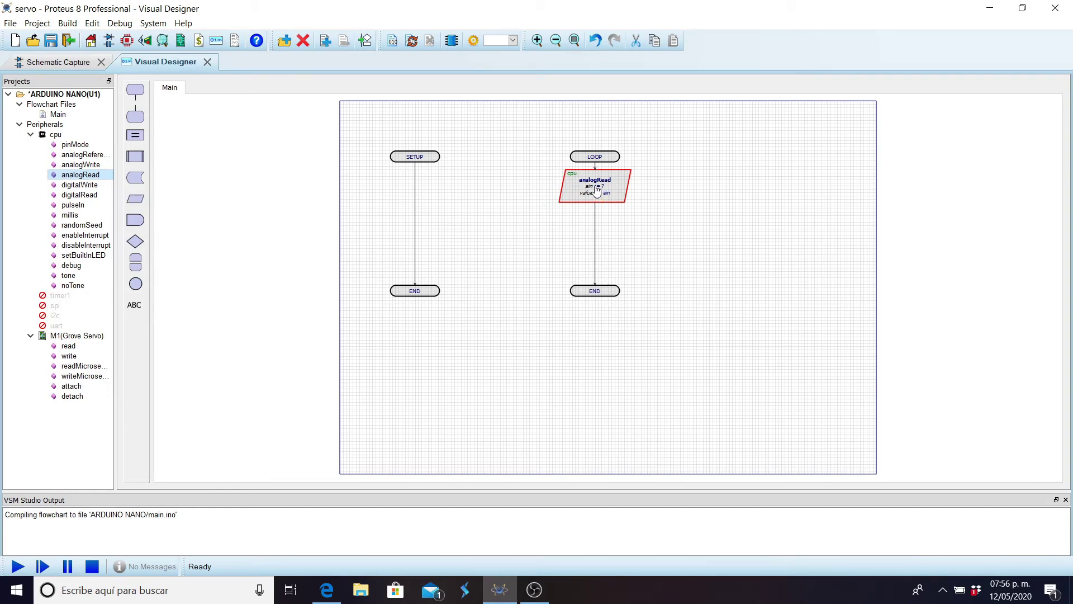
double_click(617, 200)
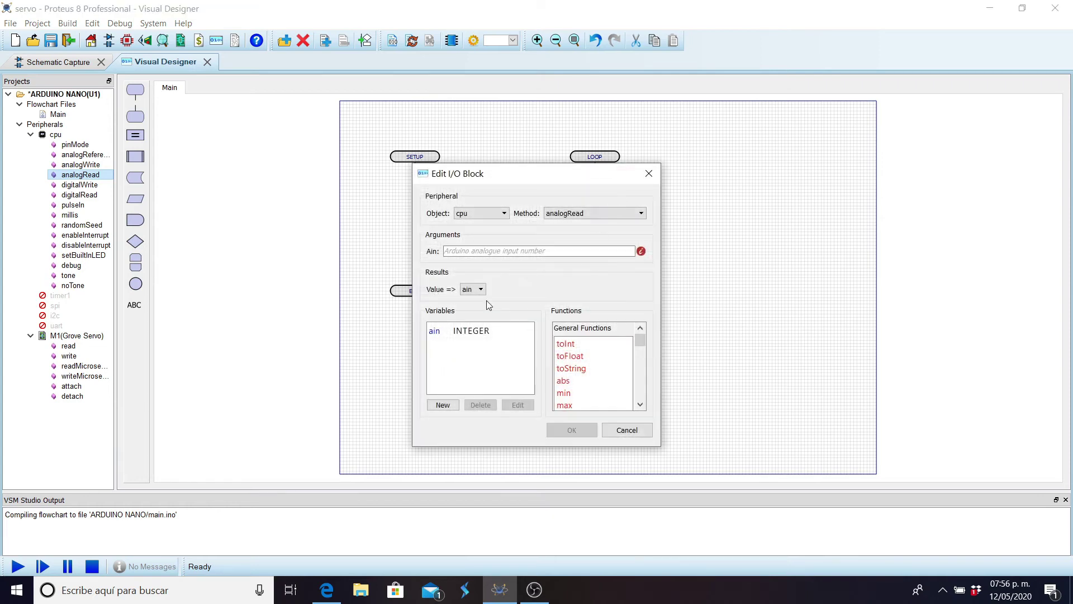
click(485, 251)
text(0)
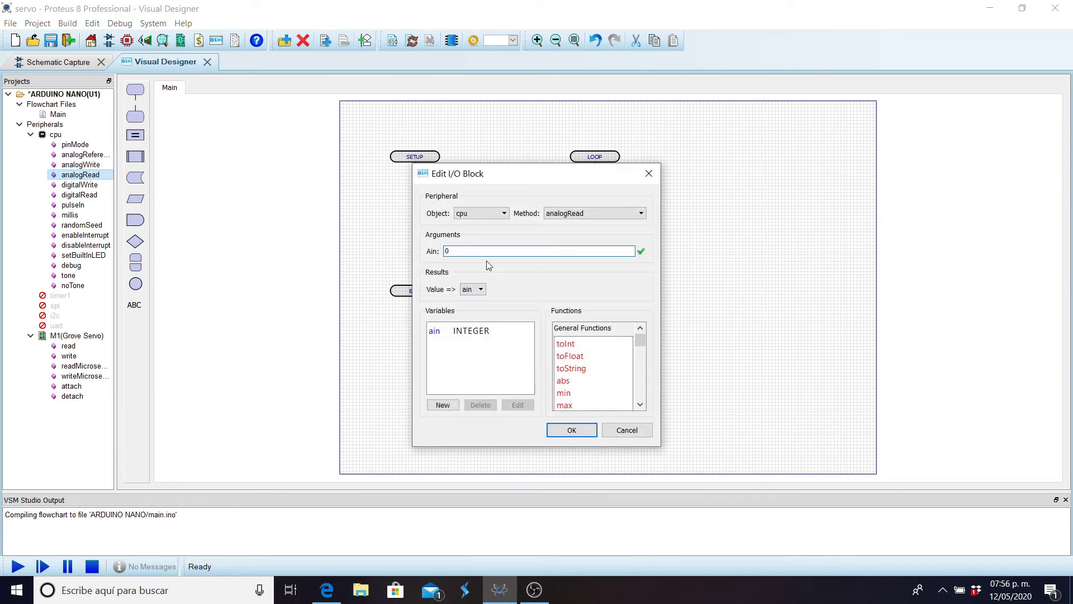
Step: Store the analogRead result in a new INTEGER variable named Valor, and add an assignment block beneath the analogRead block
click(482, 289)
click(472, 300)
click(458, 407)
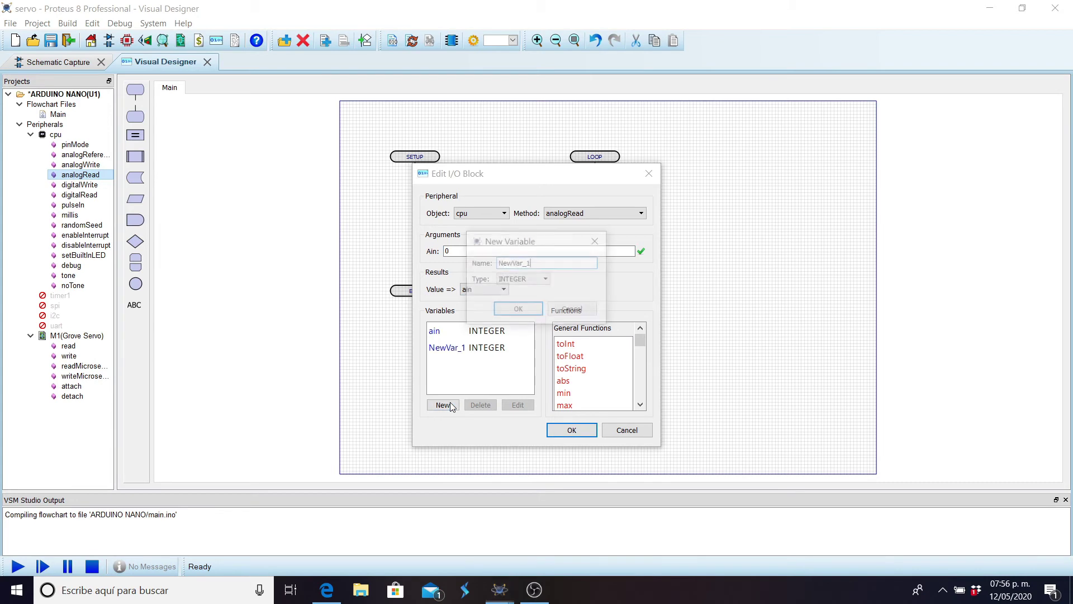
drag(542, 267, 458, 282)
text(Valor)
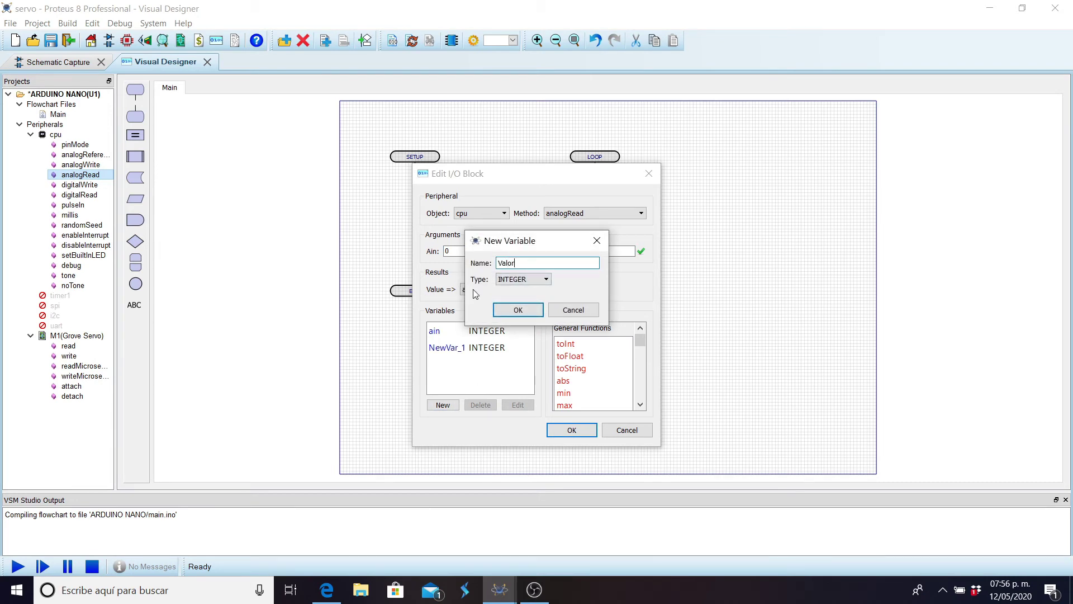
click(518, 310)
click(476, 289)
click(489, 308)
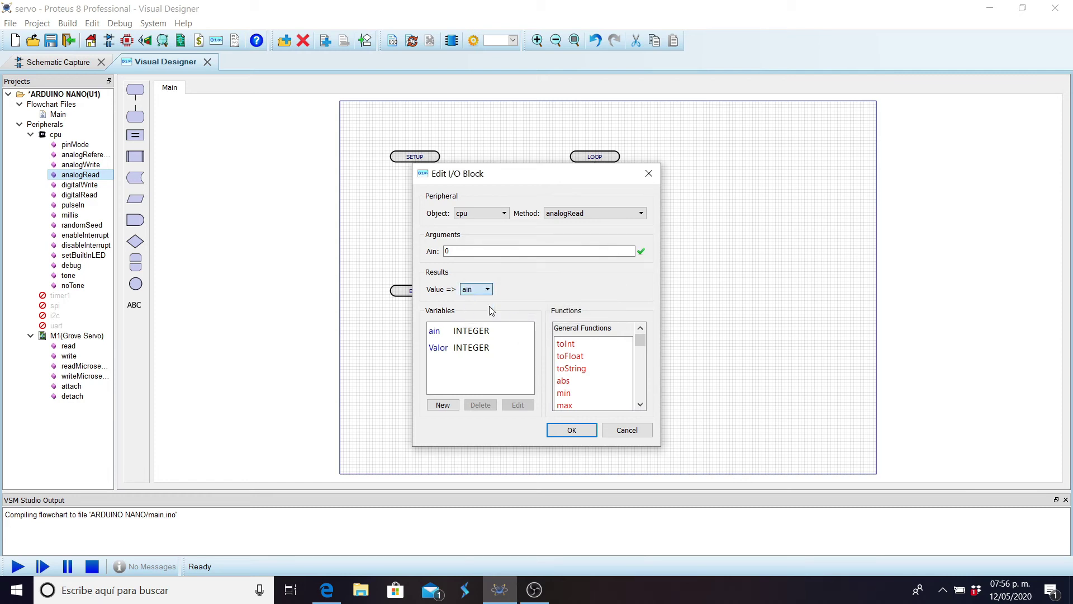
click(573, 430)
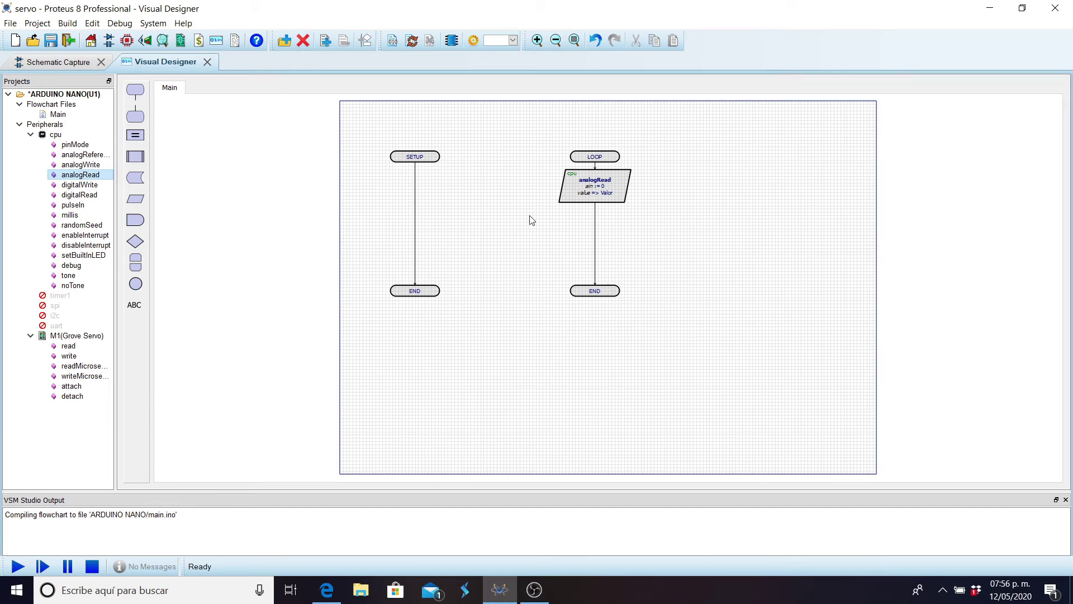
drag(142, 137, 596, 222)
Step: Place the graphic text "1023" on the schematic below the potentiometer, with a height of 0.2in
click(75, 65)
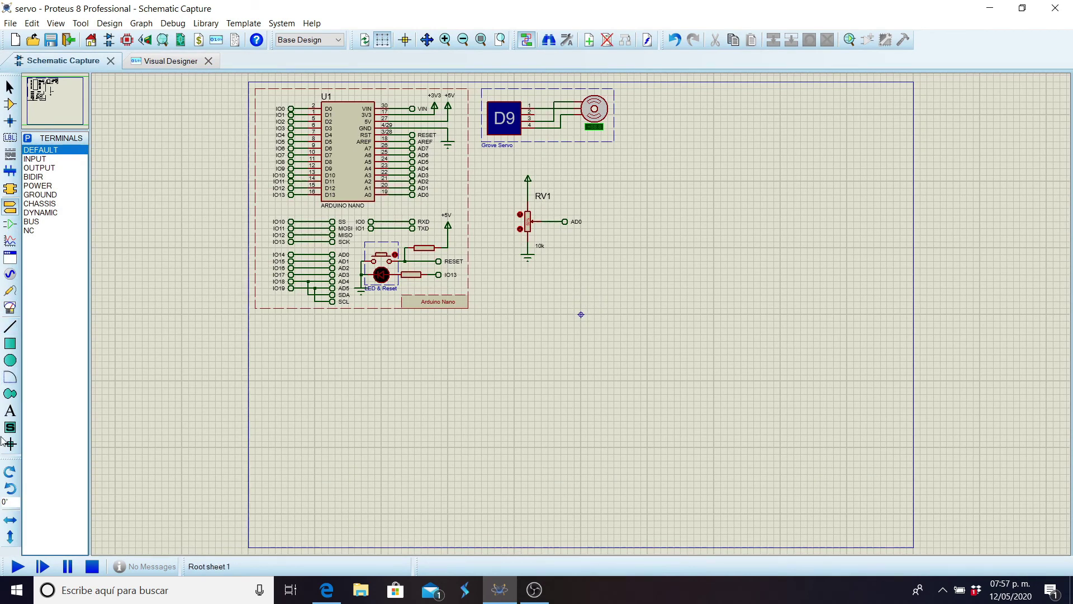
click(10, 411)
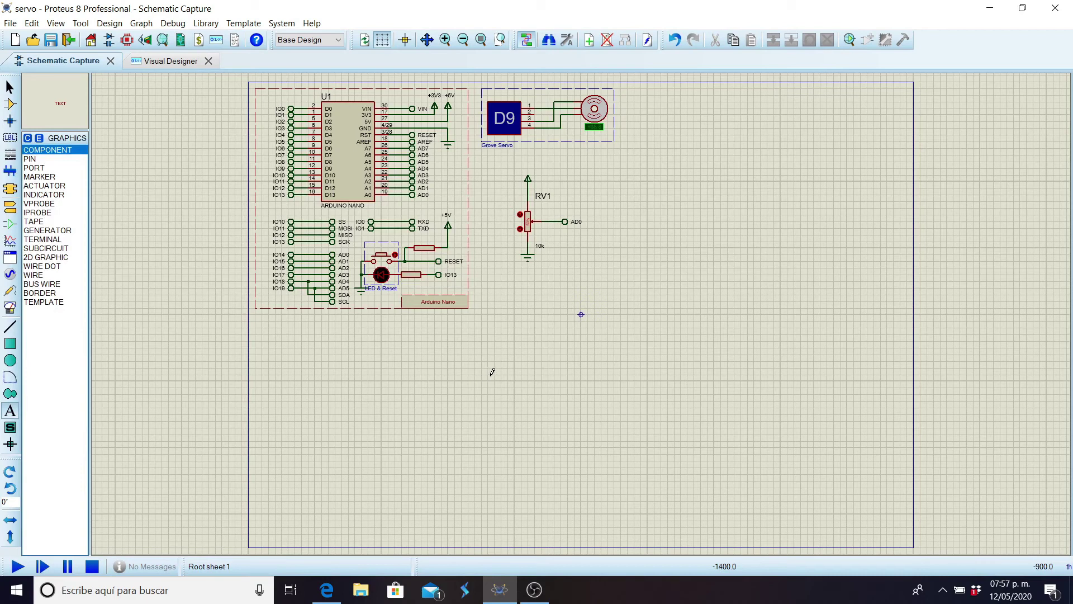
click(525, 315)
text(1023)
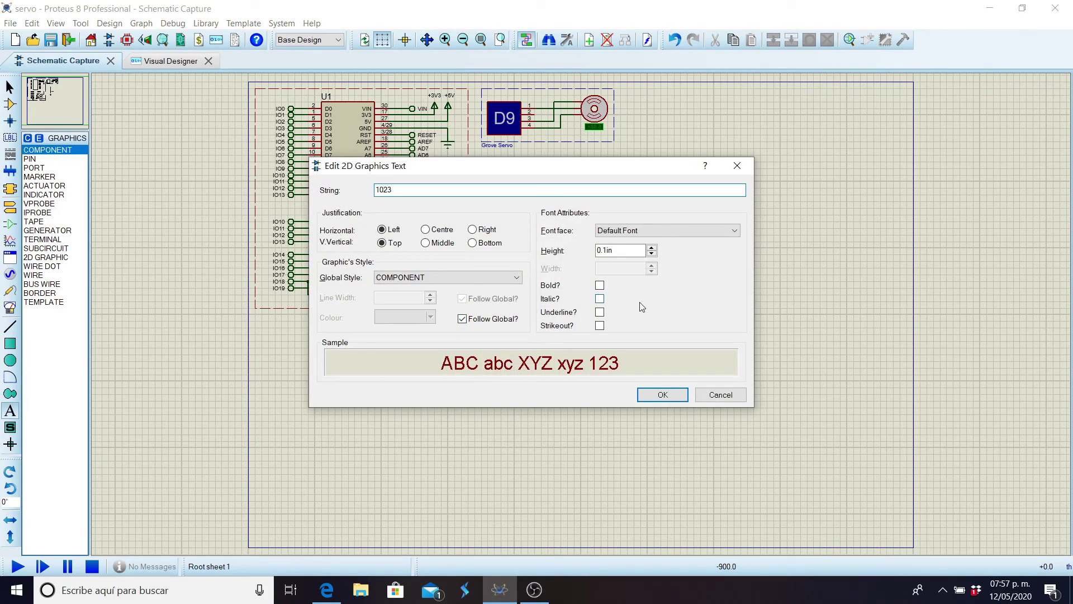
click(606, 250)
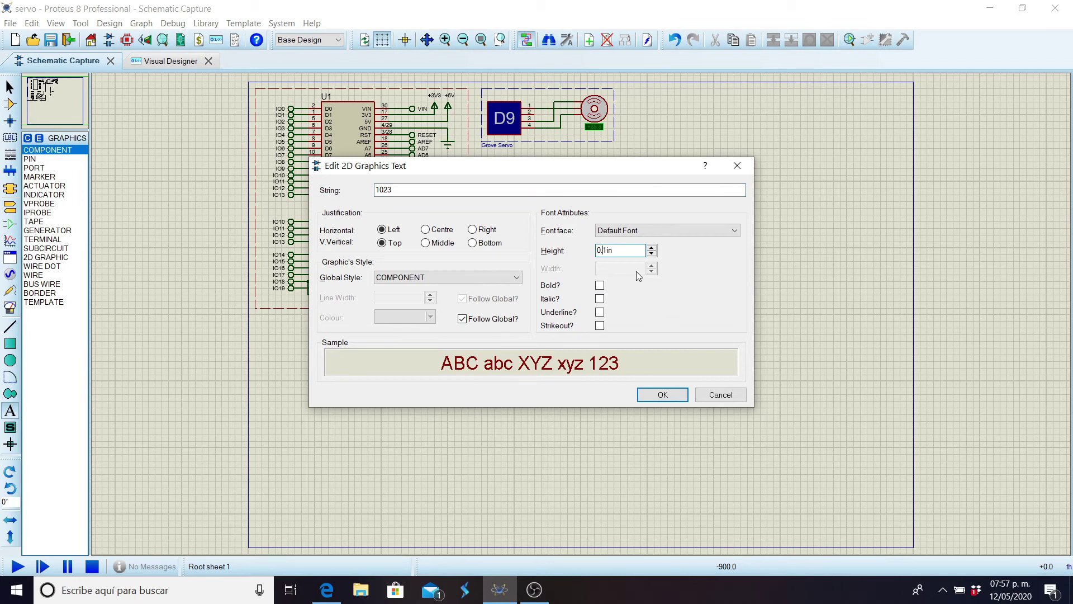
key(Return)
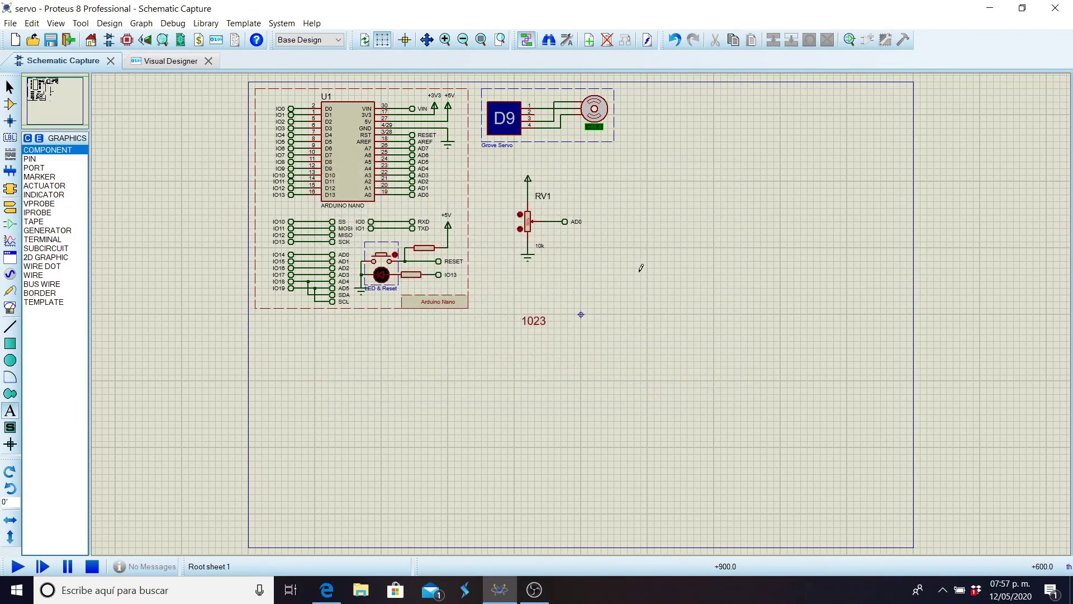
Step: Draw a short horizontal graphic line extending to the right from the 1023 text
click(10, 327)
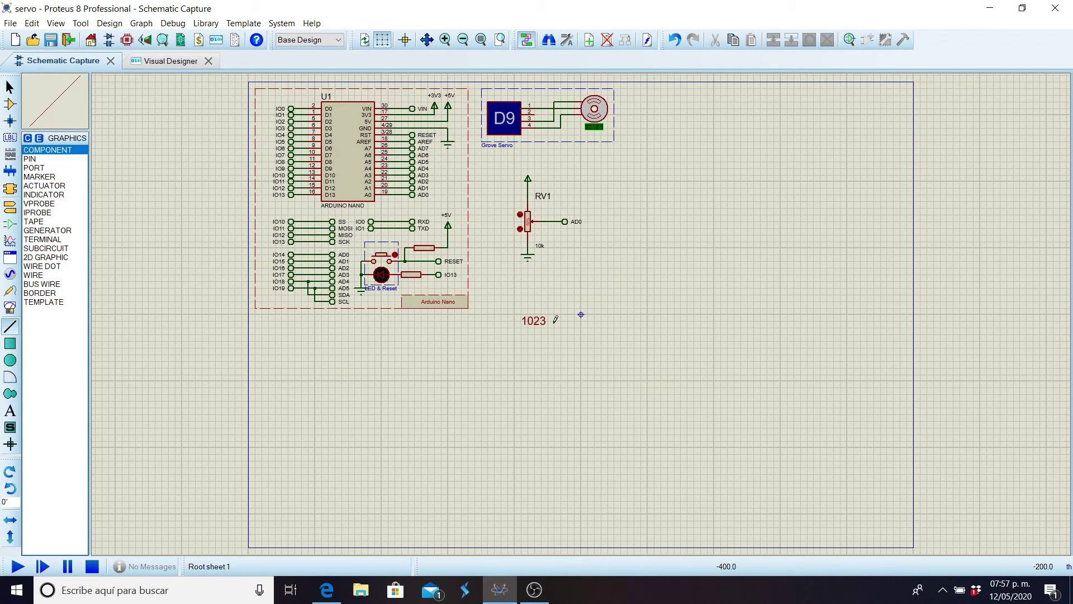
click(555, 321)
click(613, 321)
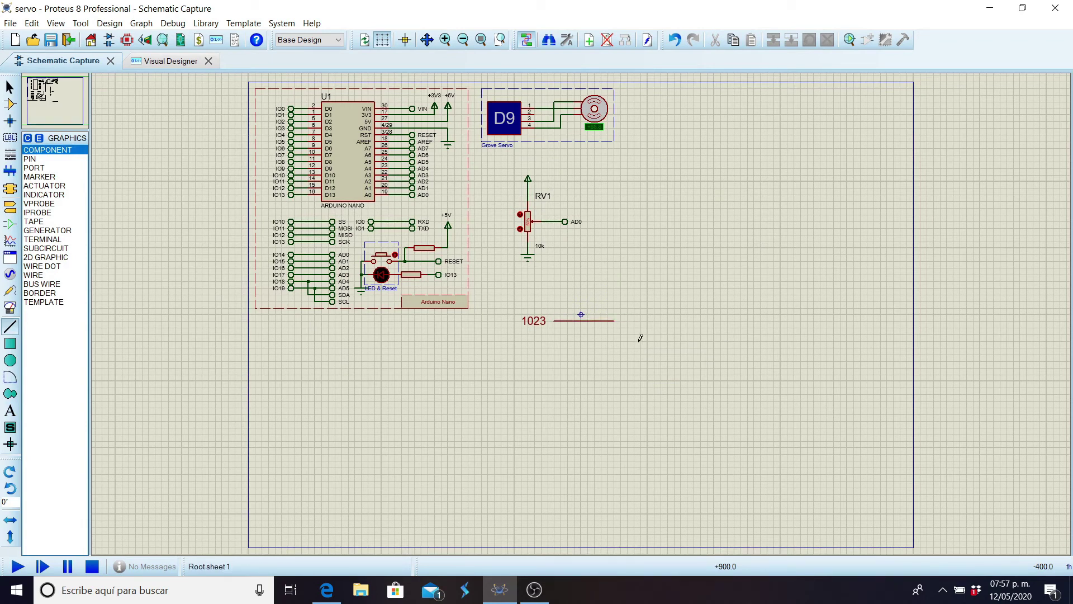
Step: Place the graphic text "180°" in the empty area below the line beside 1023
click(10, 410)
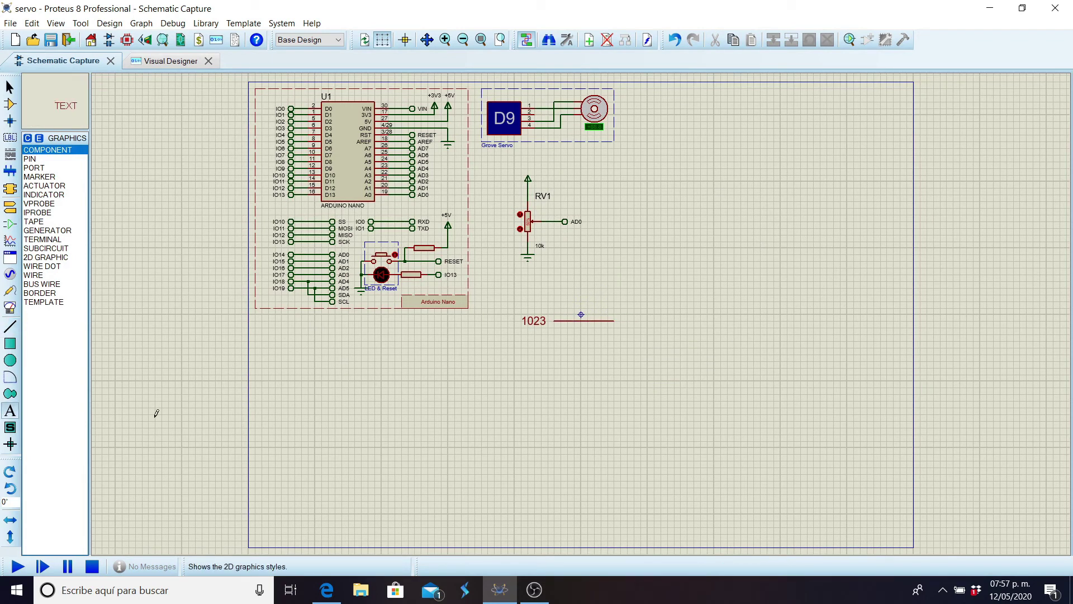
click(589, 392)
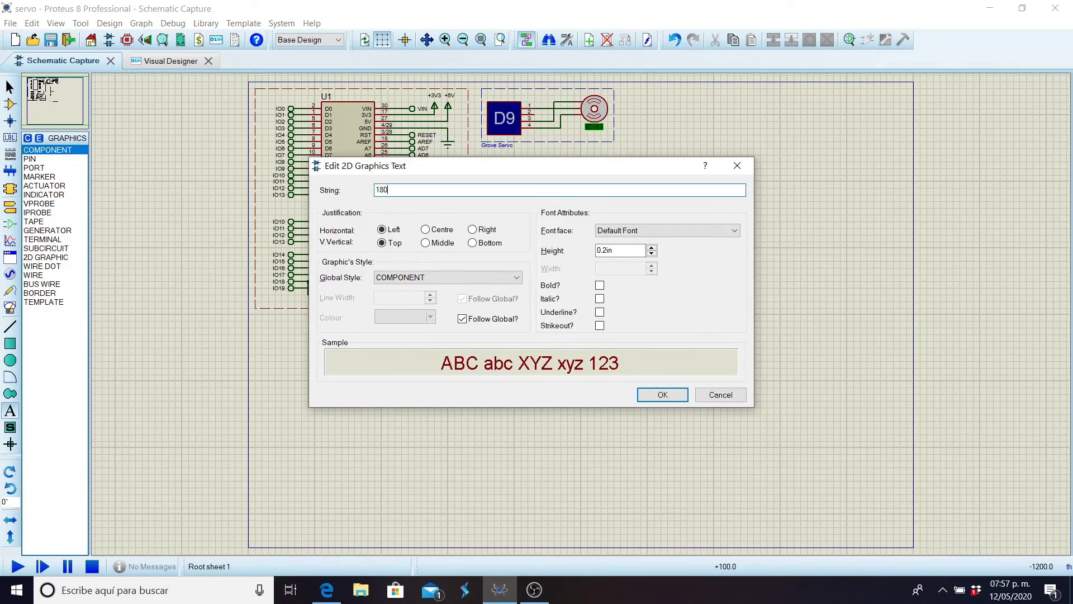
key(Return)
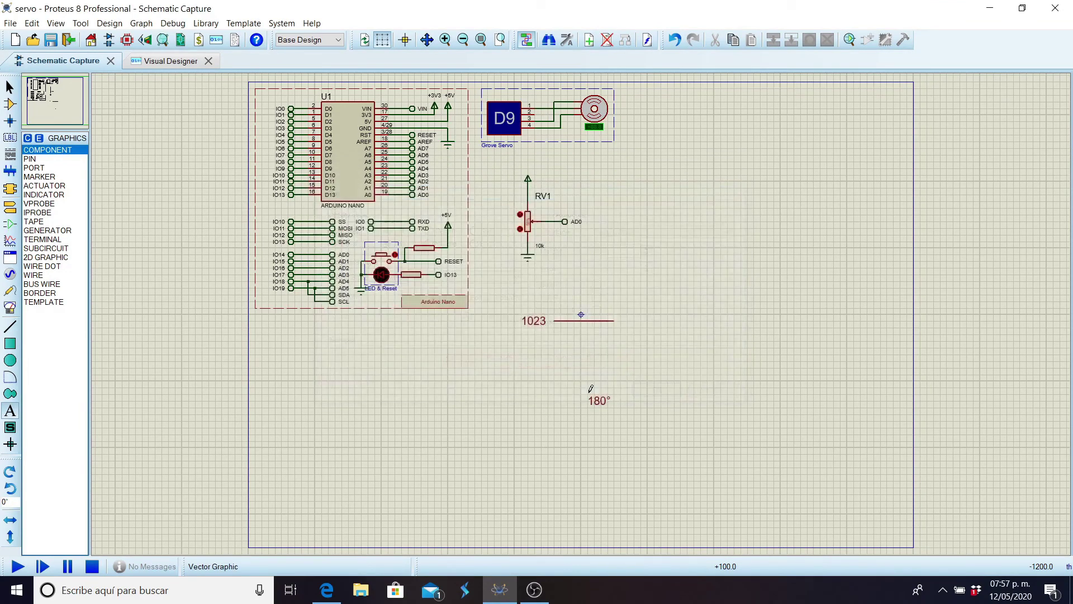
key(Escape)
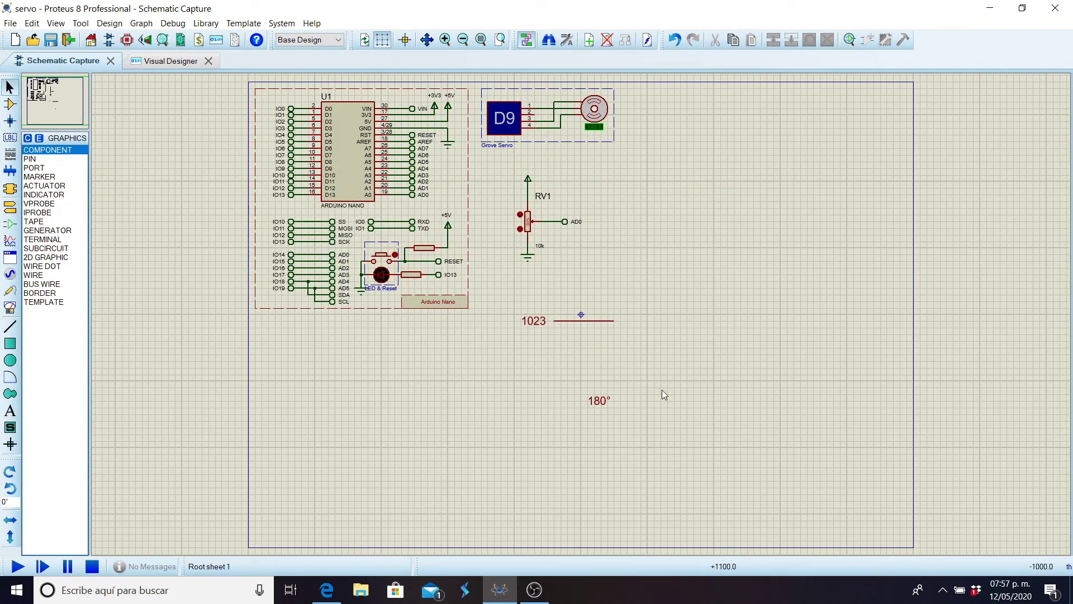
Step: Relocate the 180° text to the right end of the line, level with the 1023 text
click(586, 412)
key(ctrl+c)
key(ctrl+v)
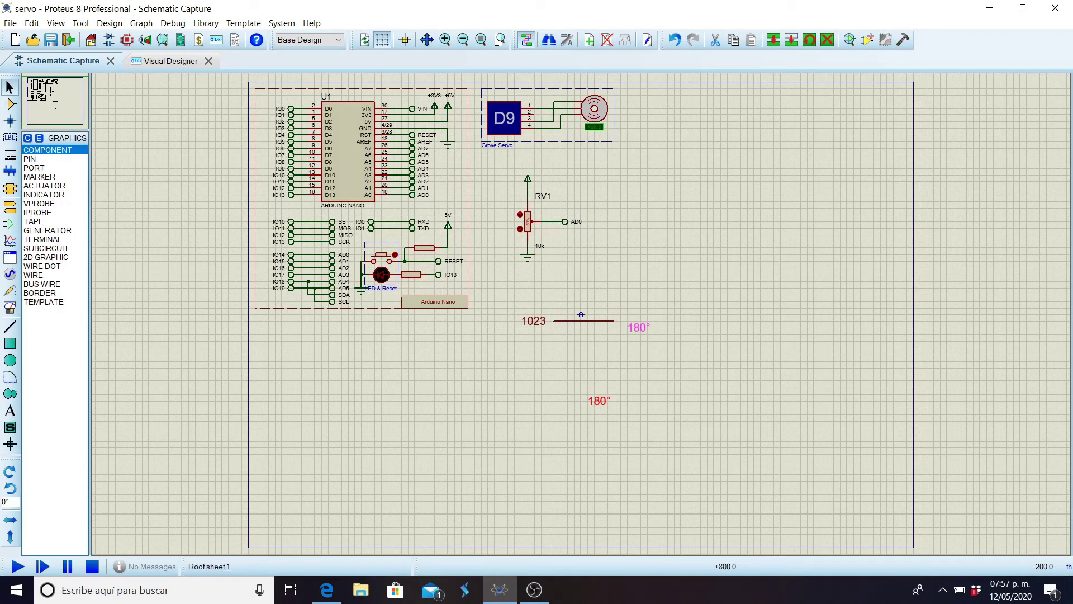
click(599, 321)
click(573, 340)
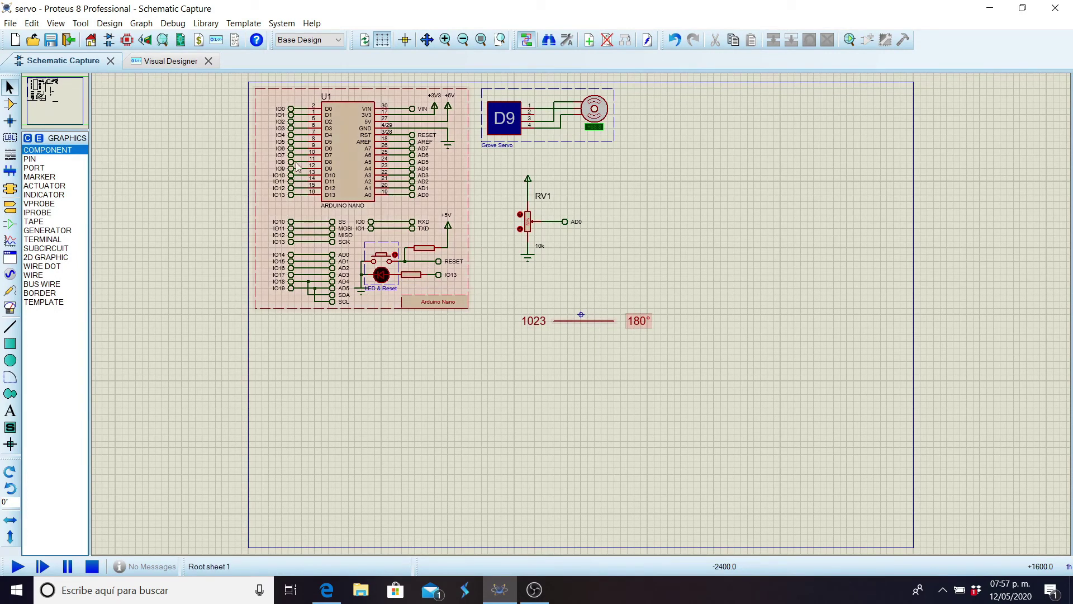
Step: In the flowchart's assignment block, create an INTEGER variable named Angulo and choose it as the assignment target
click(181, 62)
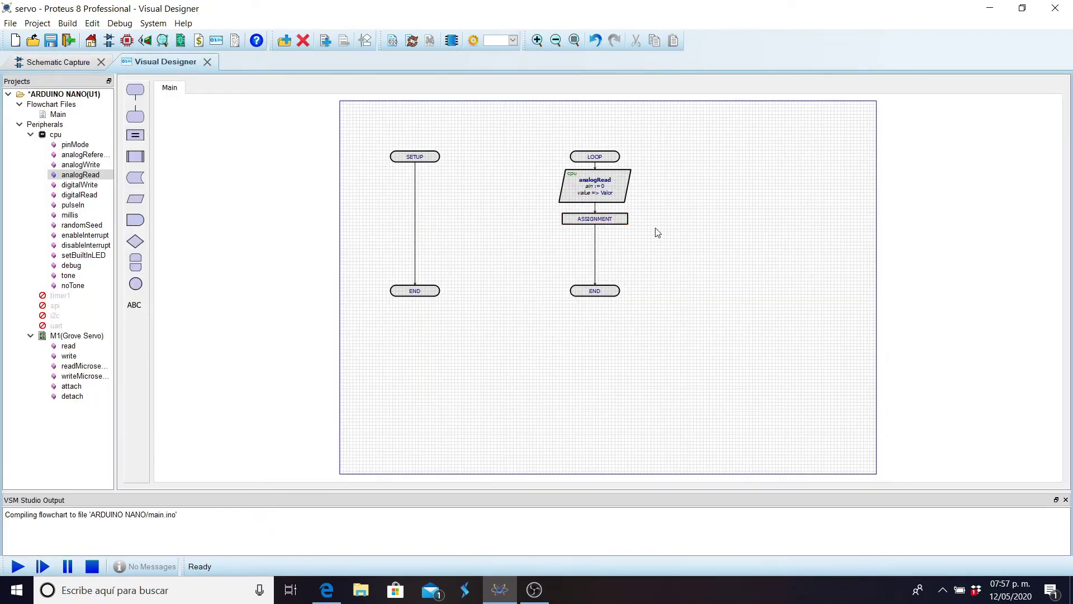
double_click(620, 221)
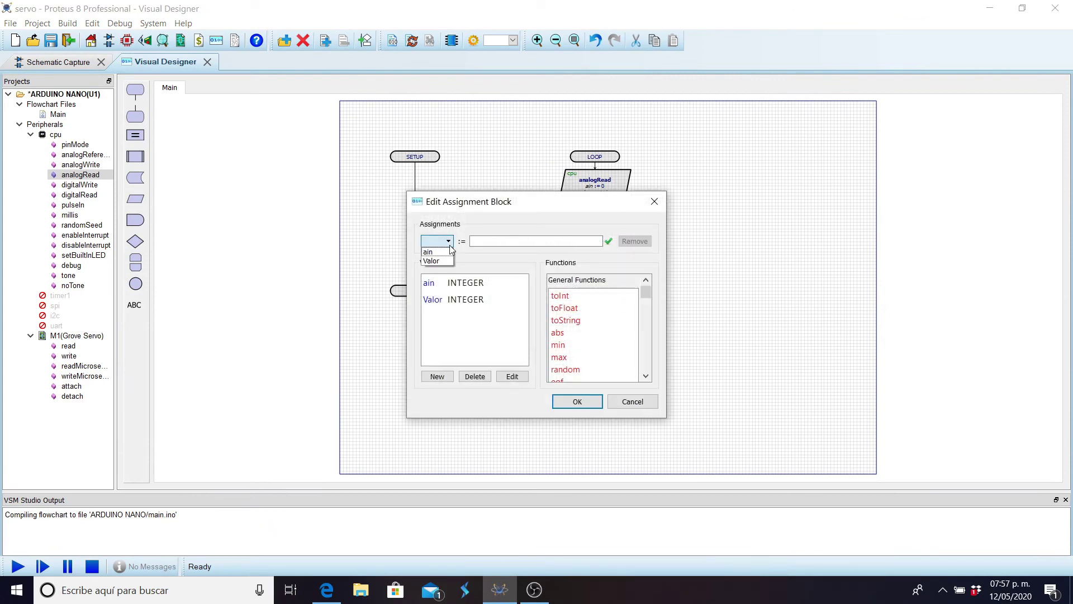
click(445, 378)
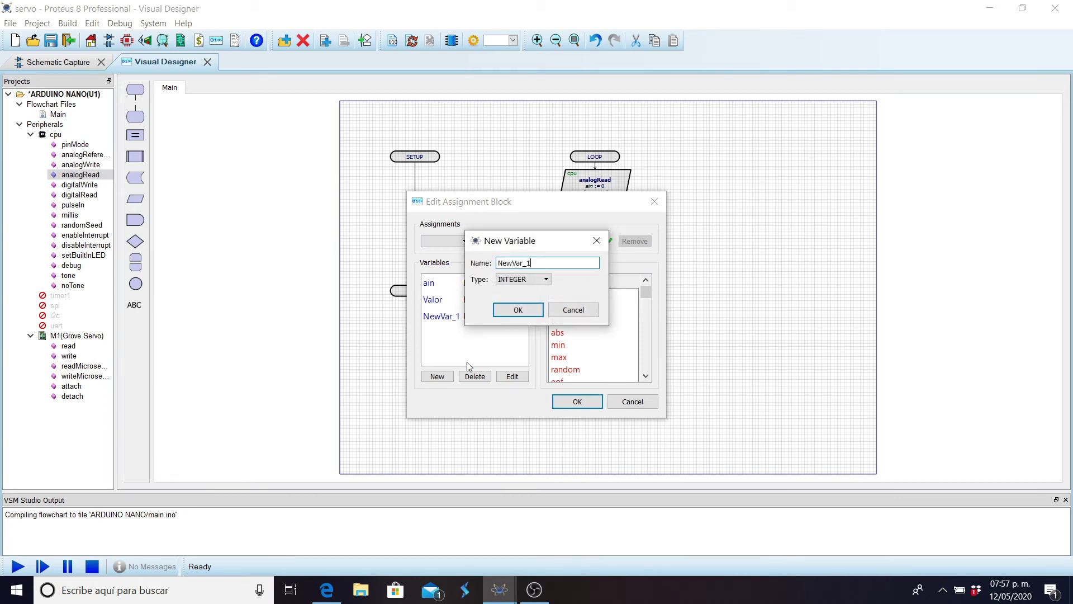
text(Angulo)
key(Return)
click(450, 241)
click(435, 270)
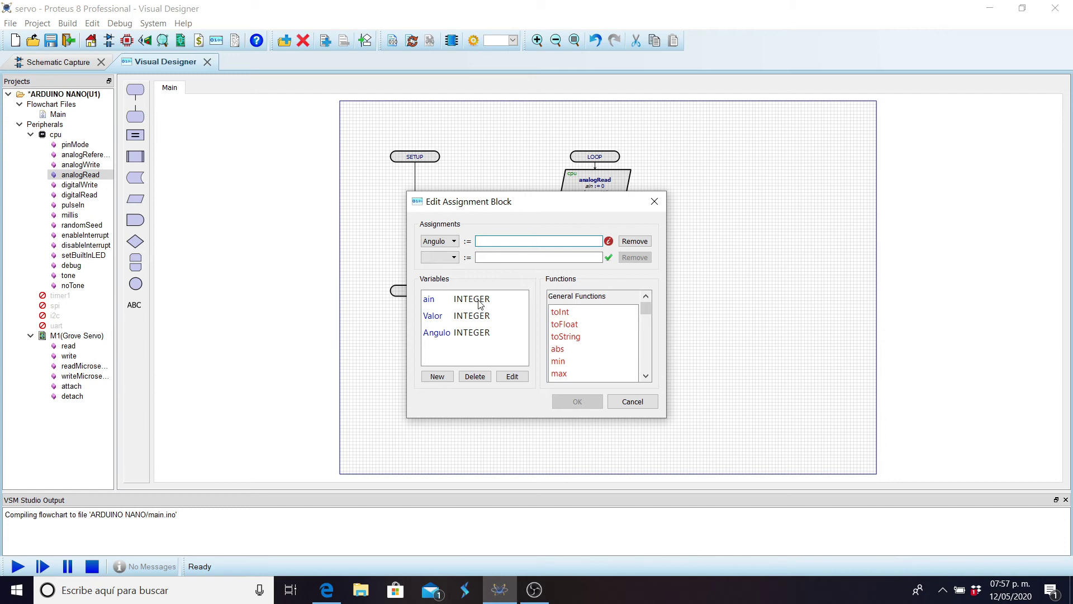
Step: Assign the expression Valor*180/1023 to Angulo and accept the assignment block
text(V)
key(Return)
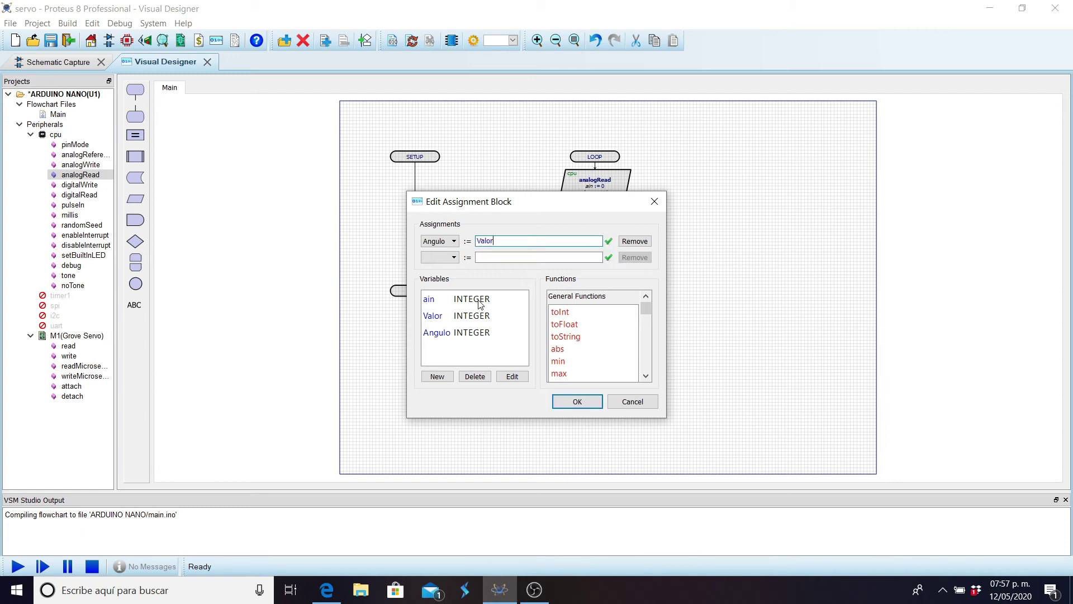
text(*180/1023)
key(Return)
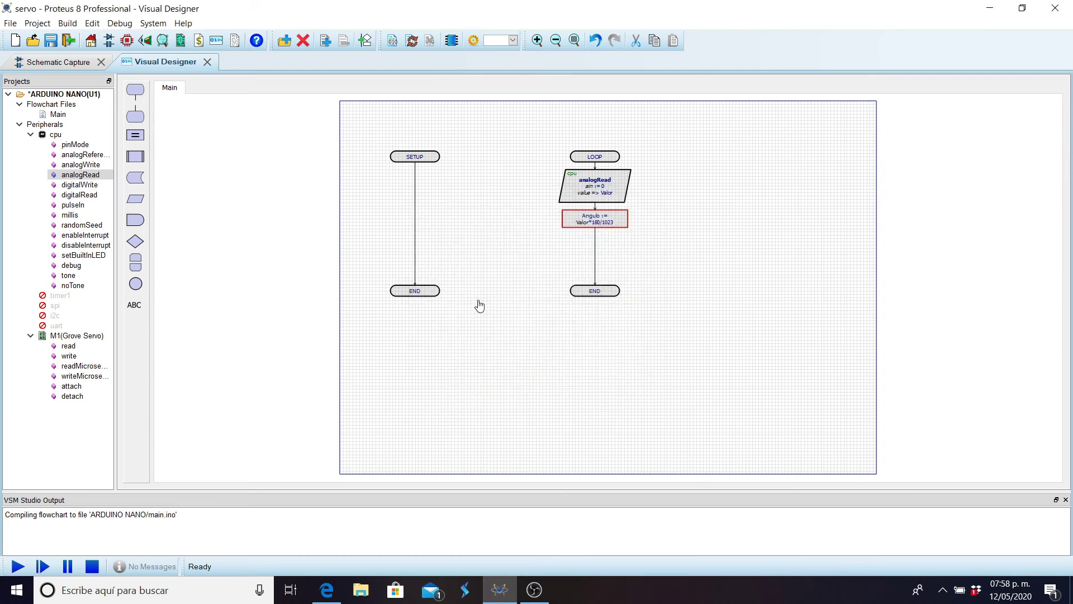
Step: Add the Grove Servo's write block below the assignment in the LOOP flow and set its angle to Angulo
click(478, 307)
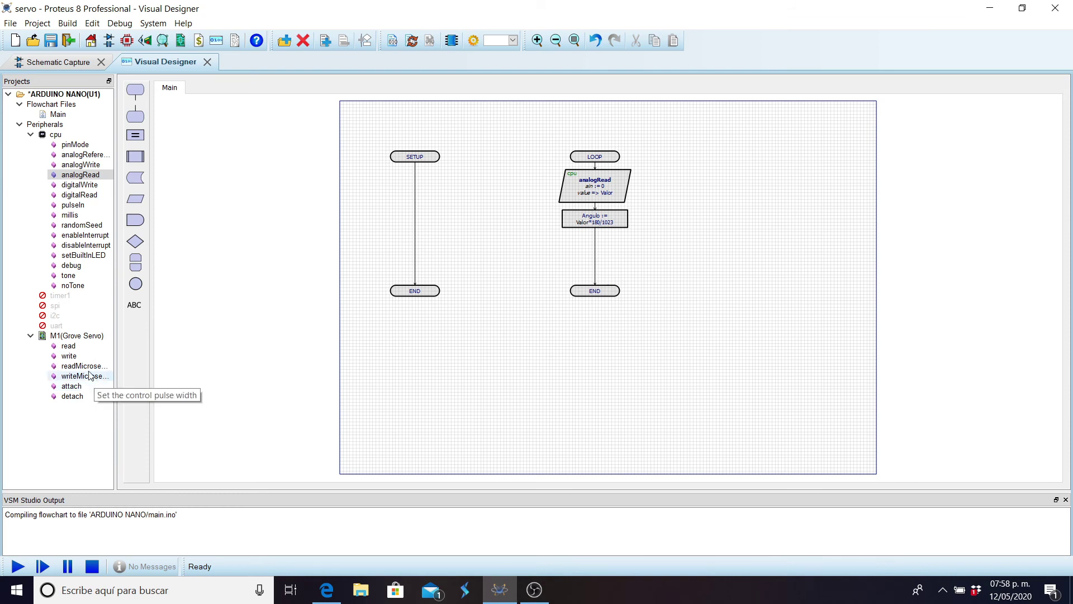
drag(82, 362, 599, 258)
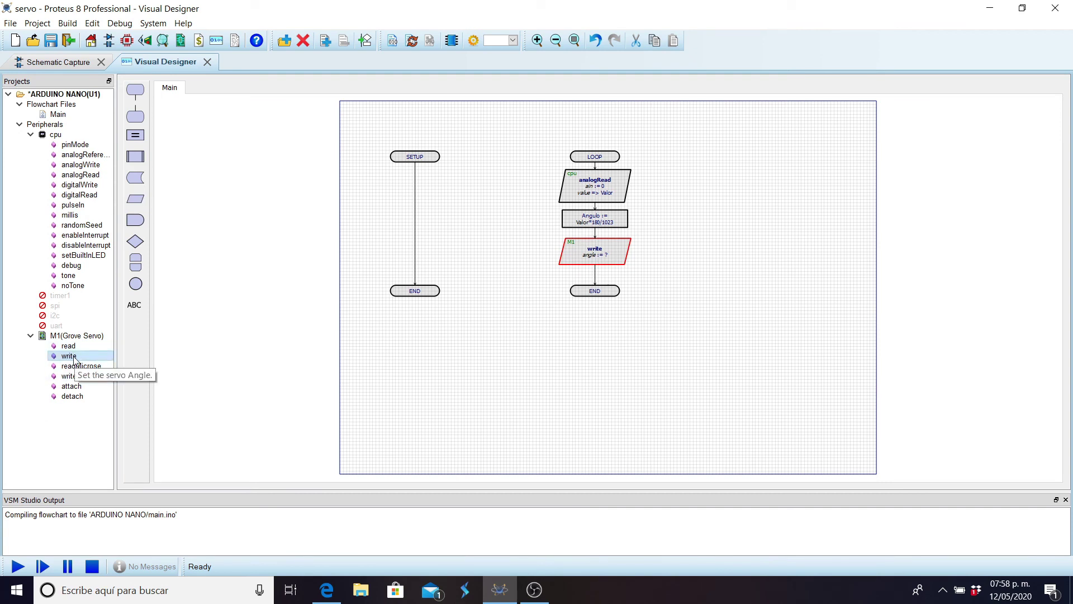
double_click(581, 240)
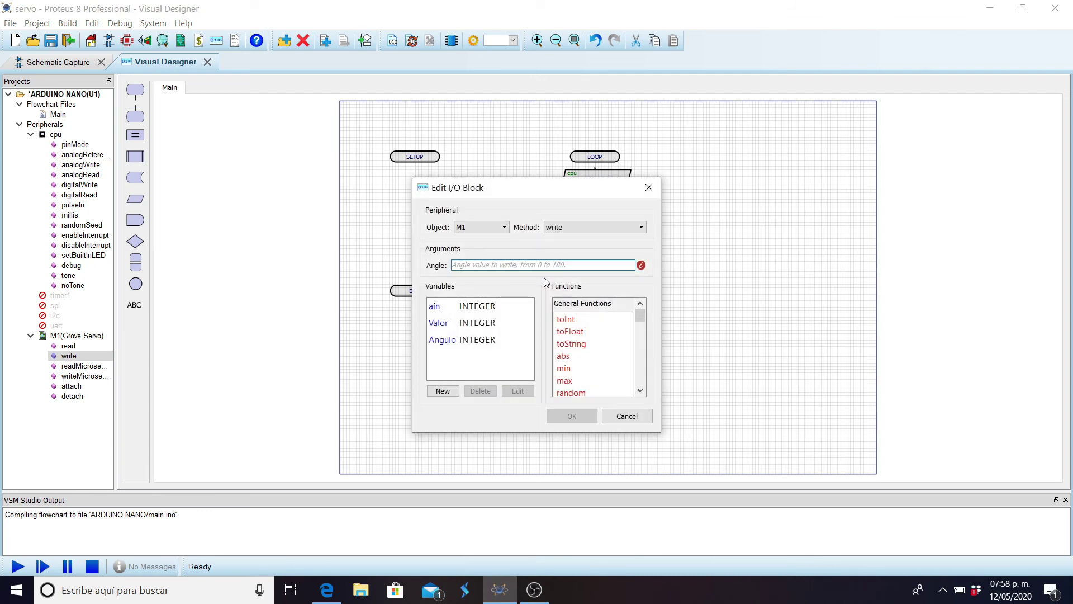
click(453, 345)
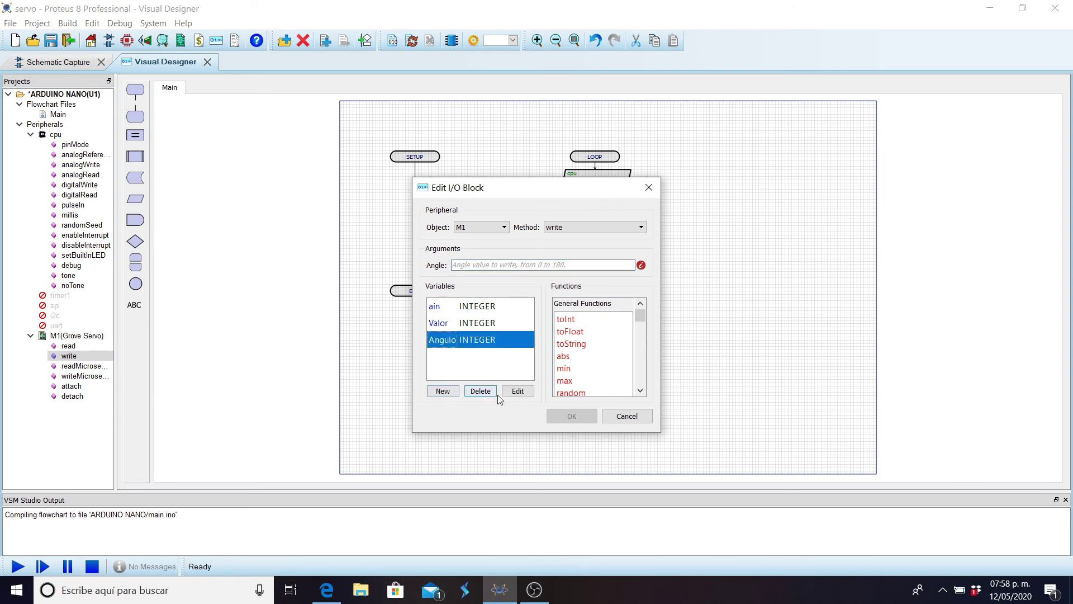
click(473, 265)
text(a)
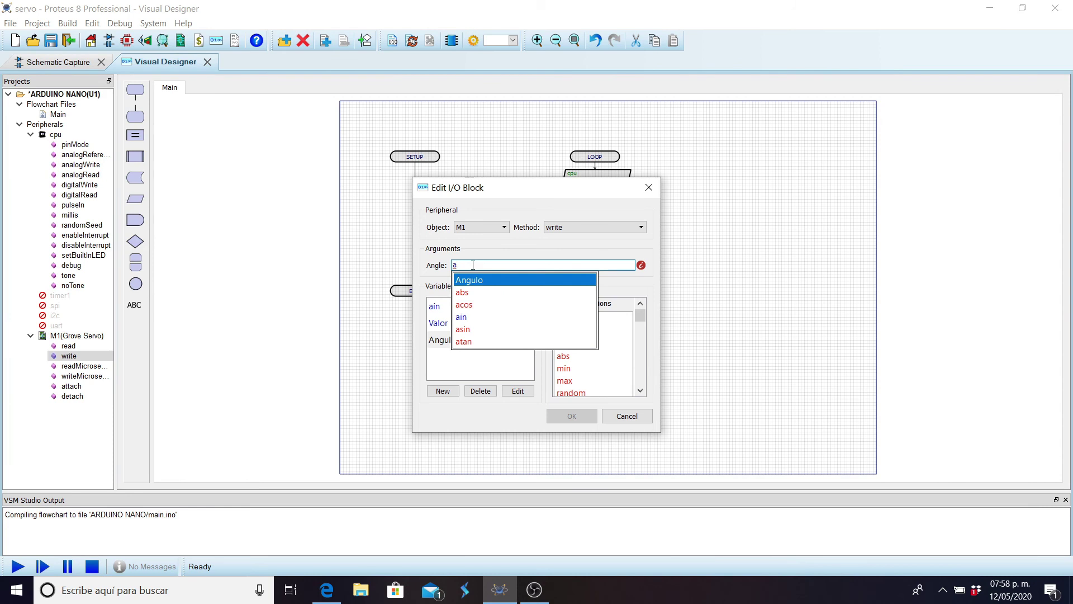
click(485, 281)
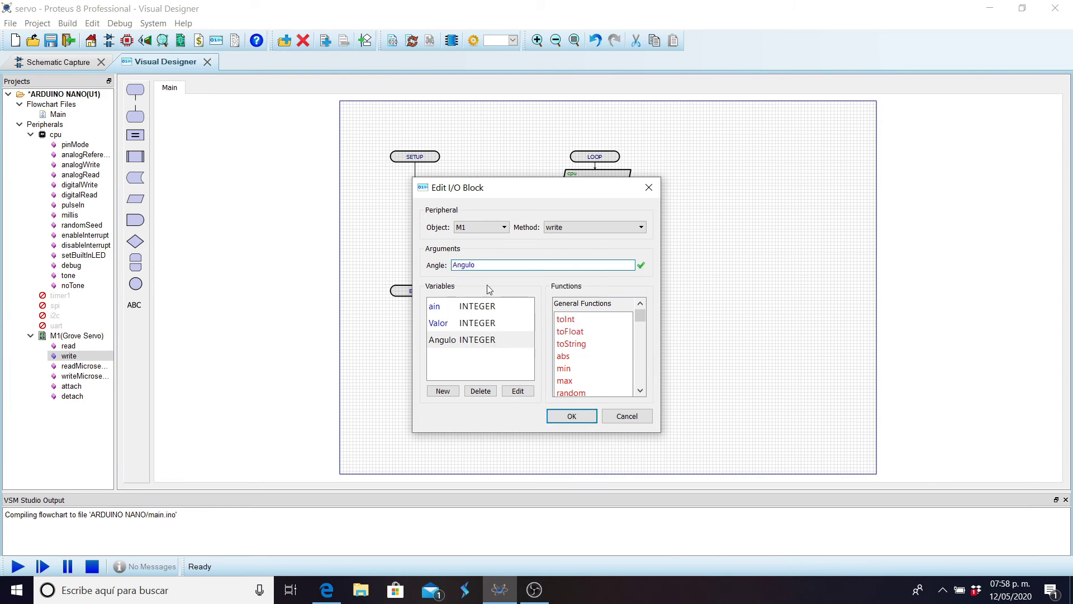
click(576, 418)
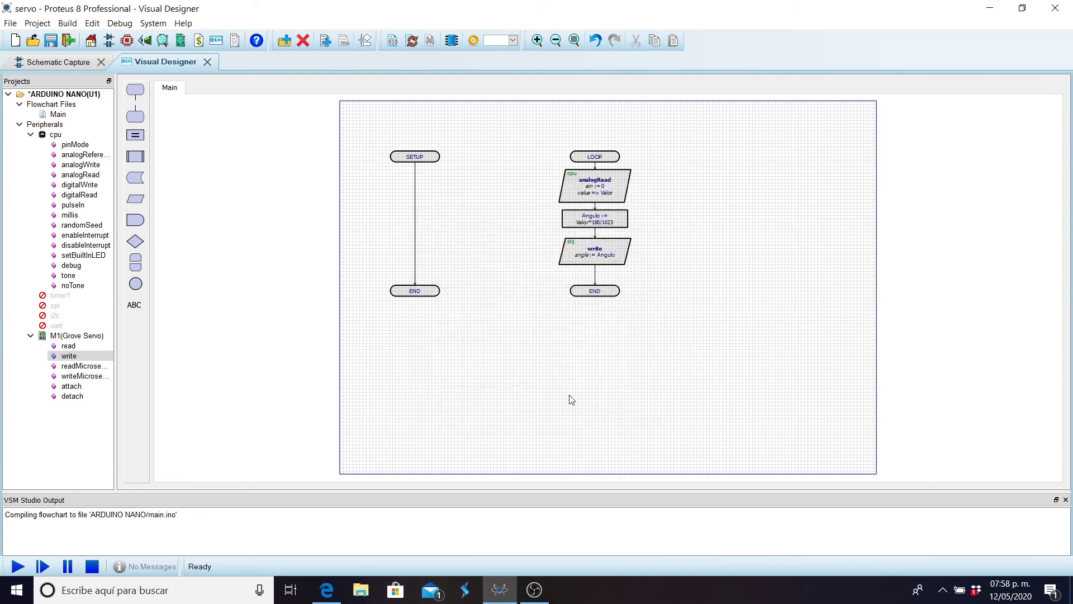
Step: Compile the flowchart project and start the simulation on the schematic
click(393, 42)
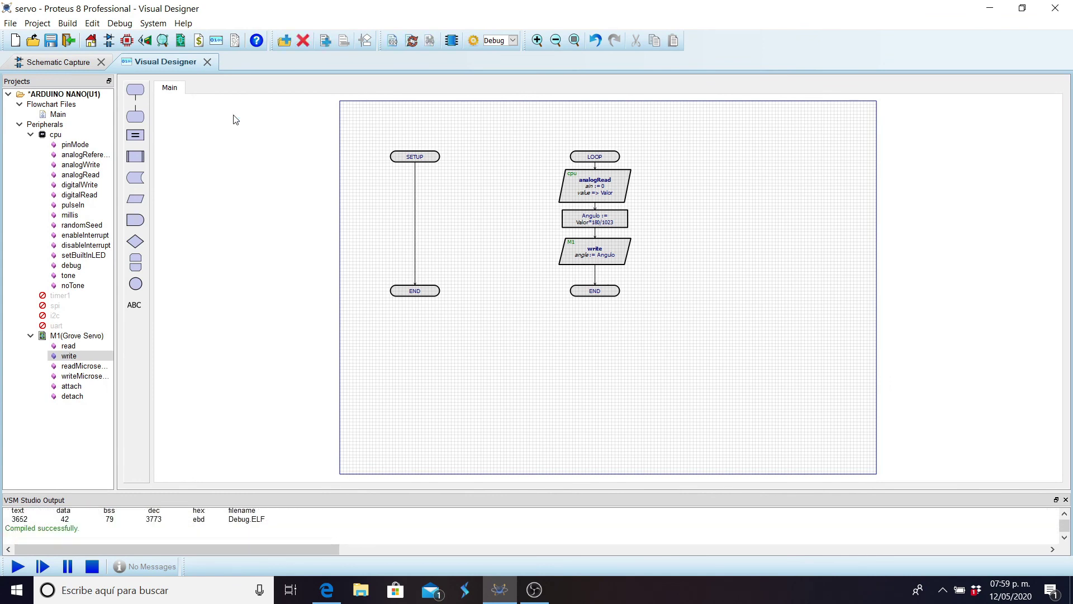
click(65, 66)
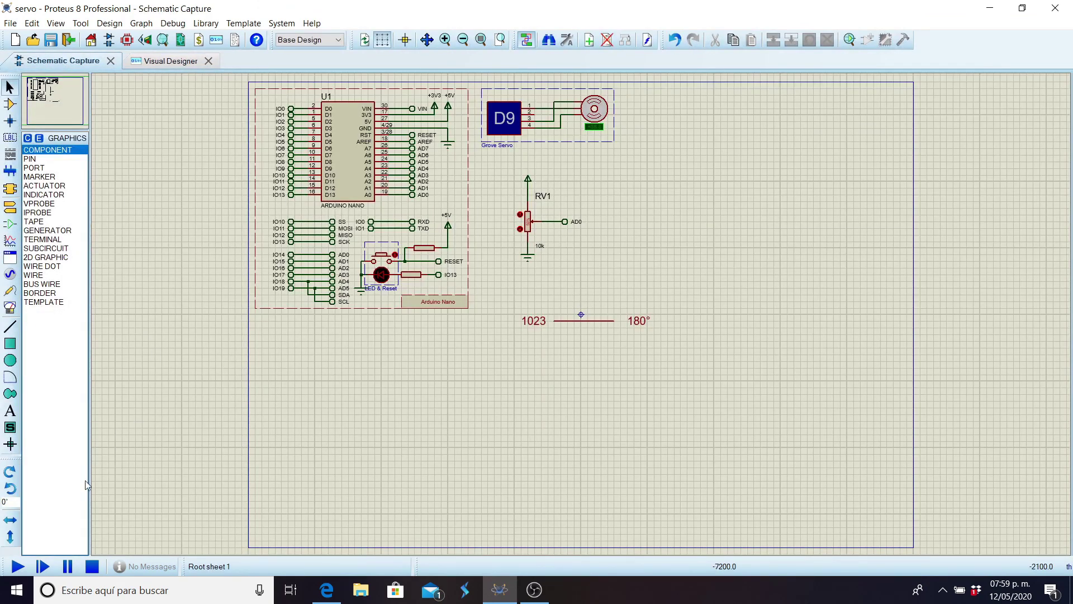
click(18, 566)
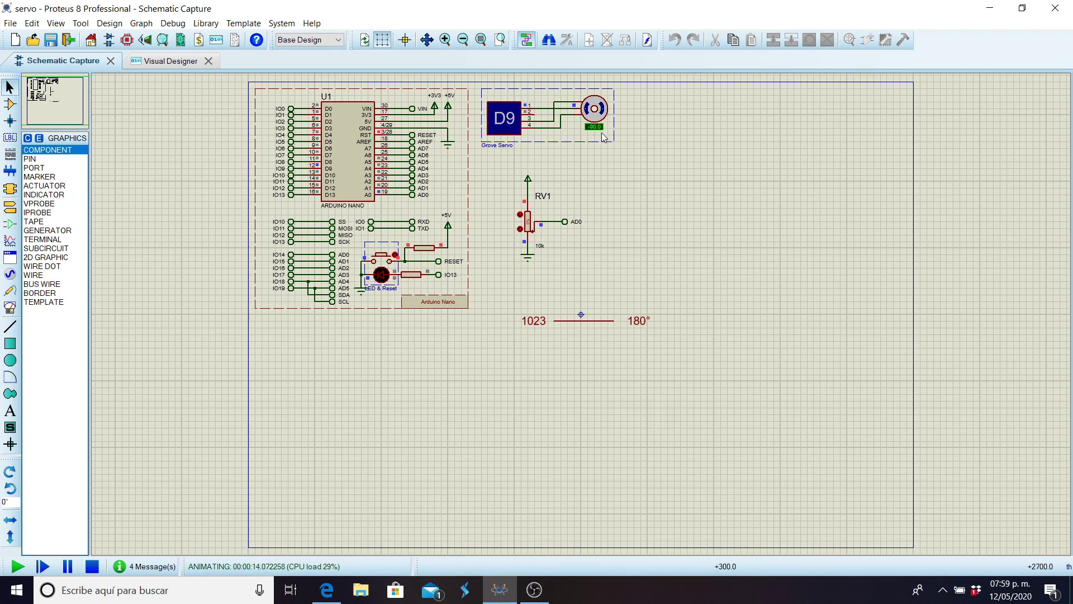
Step: Test the servo by moving potentiometer RV1 from 0% to 100% and back to 57%, and stop the simulation
click(502, 41)
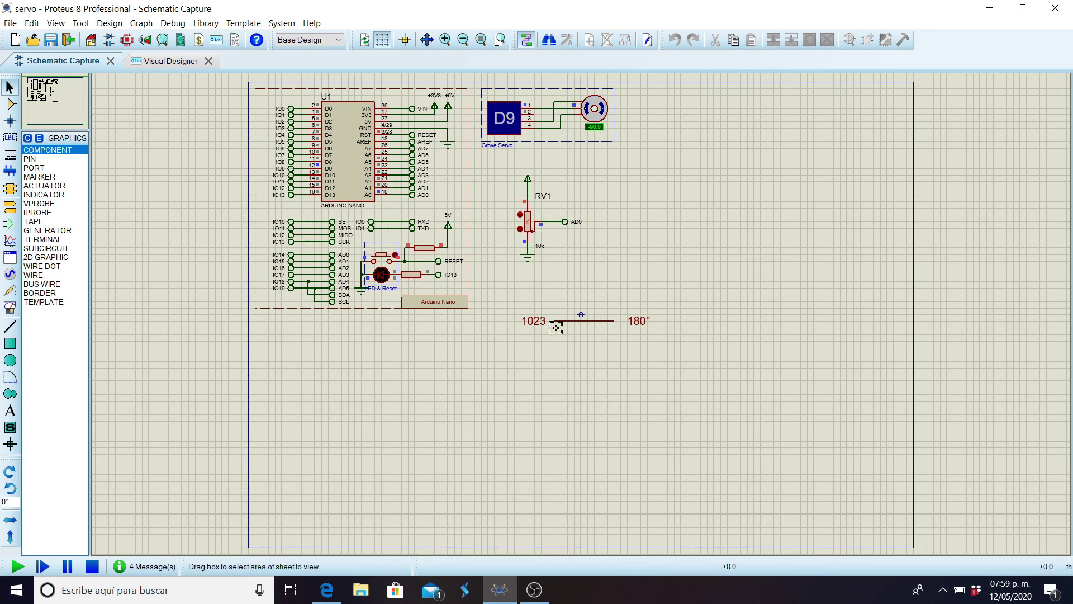
drag(616, 271, 648, 288)
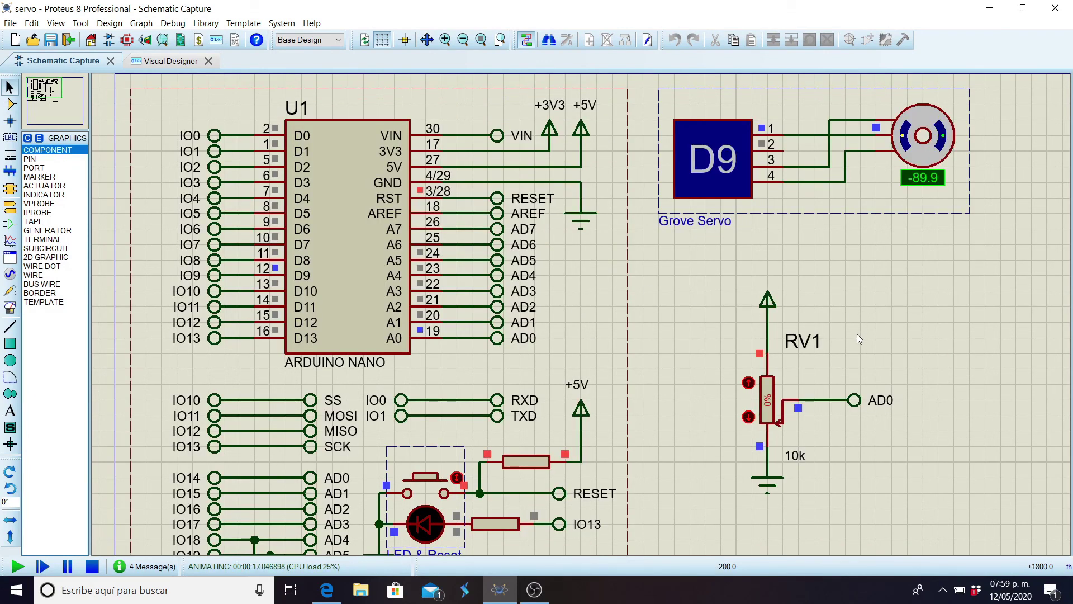
drag(773, 426, 764, 371)
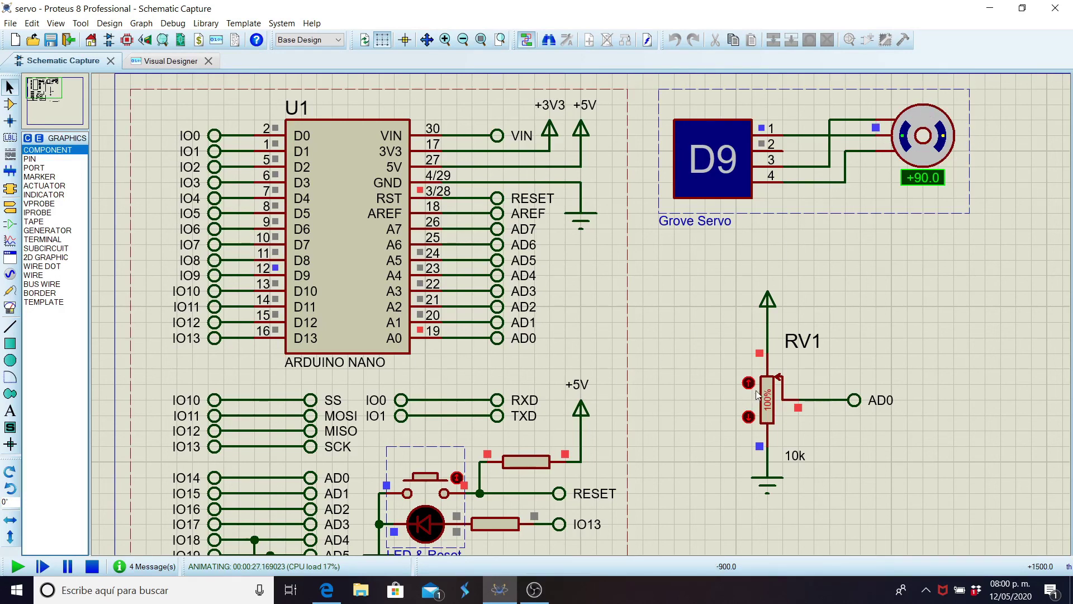
drag(766, 388, 766, 399)
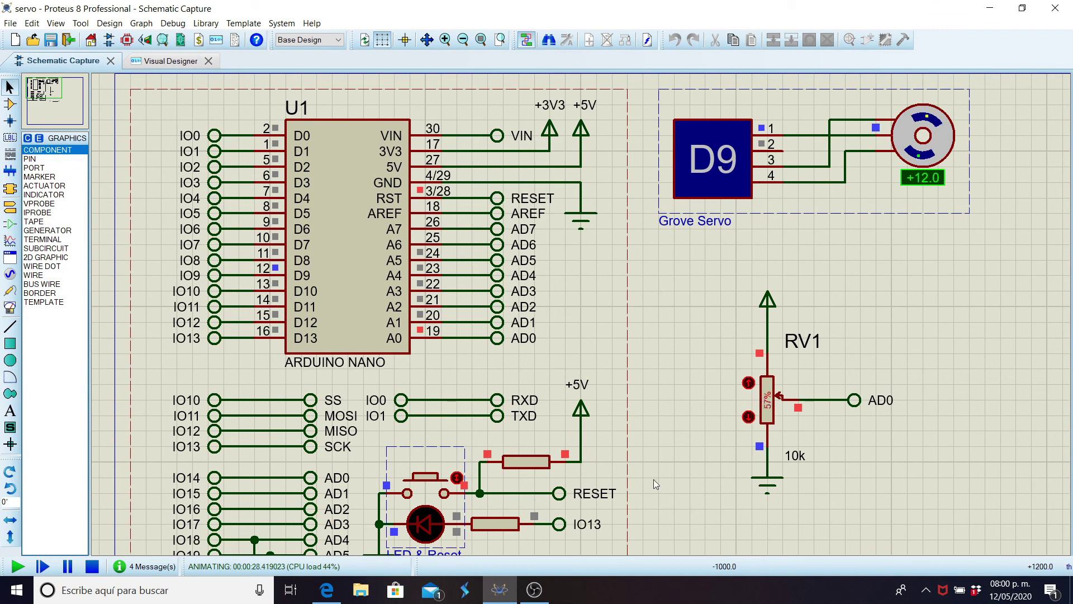
click(92, 566)
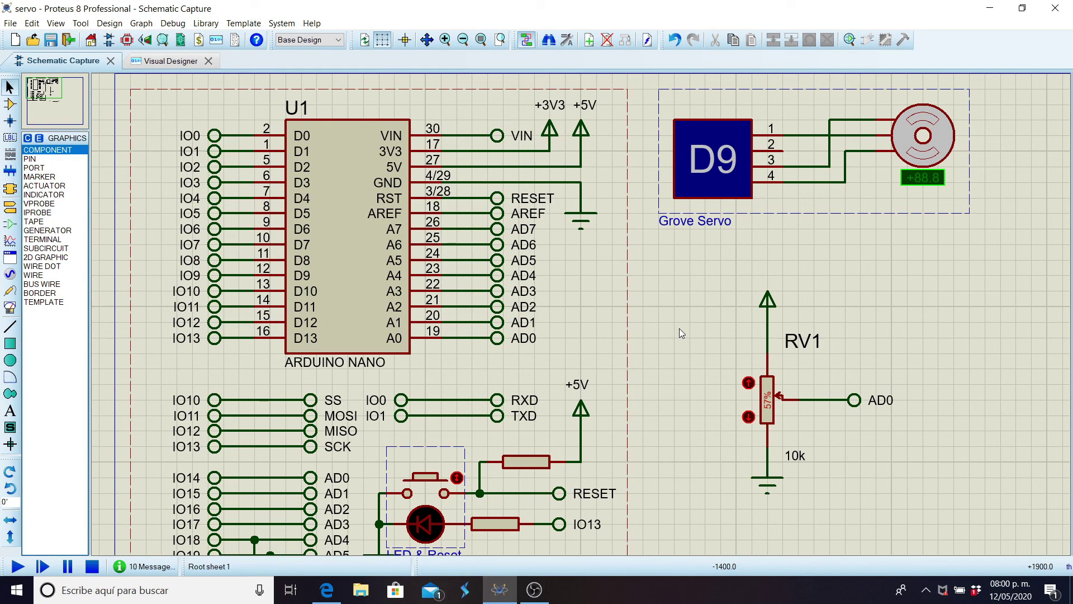
Step: Rerun the simulation, raise potentiometer RV1 to 90% to turn the servo, and stop the run
click(17, 566)
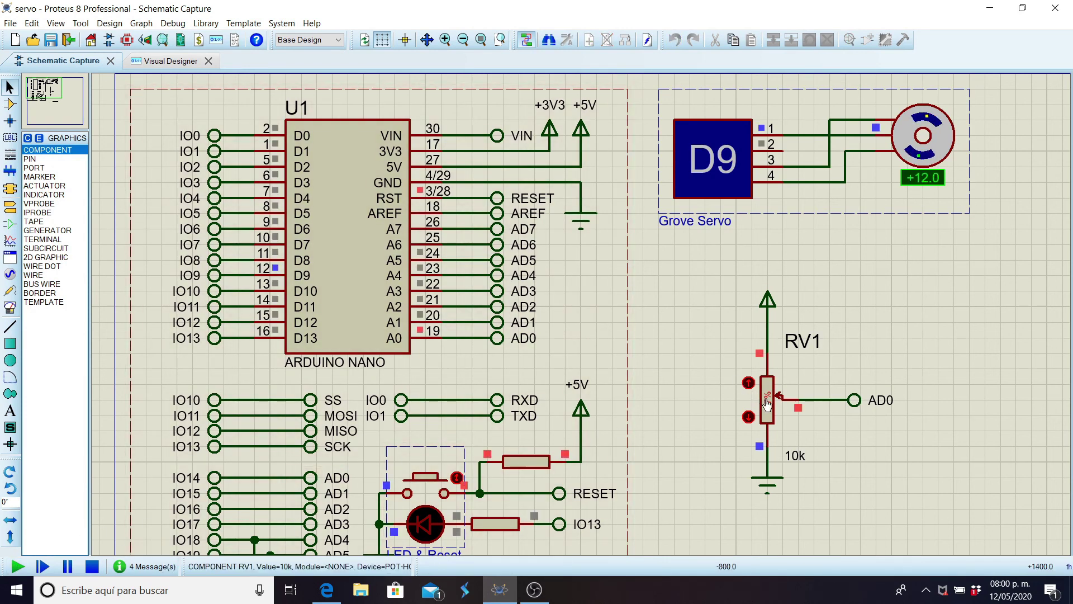
mouse_move(766, 395)
mouse_down()
mouse_move(767, 376)
mouse_move(764, 424)
mouse_move(763, 383)
mouse_up()
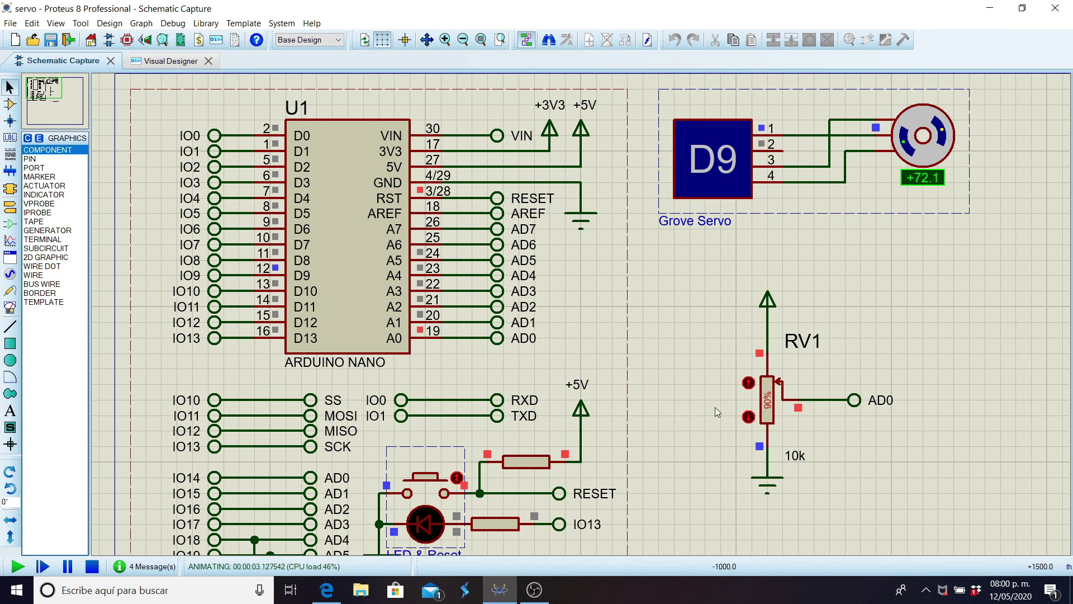
click(92, 566)
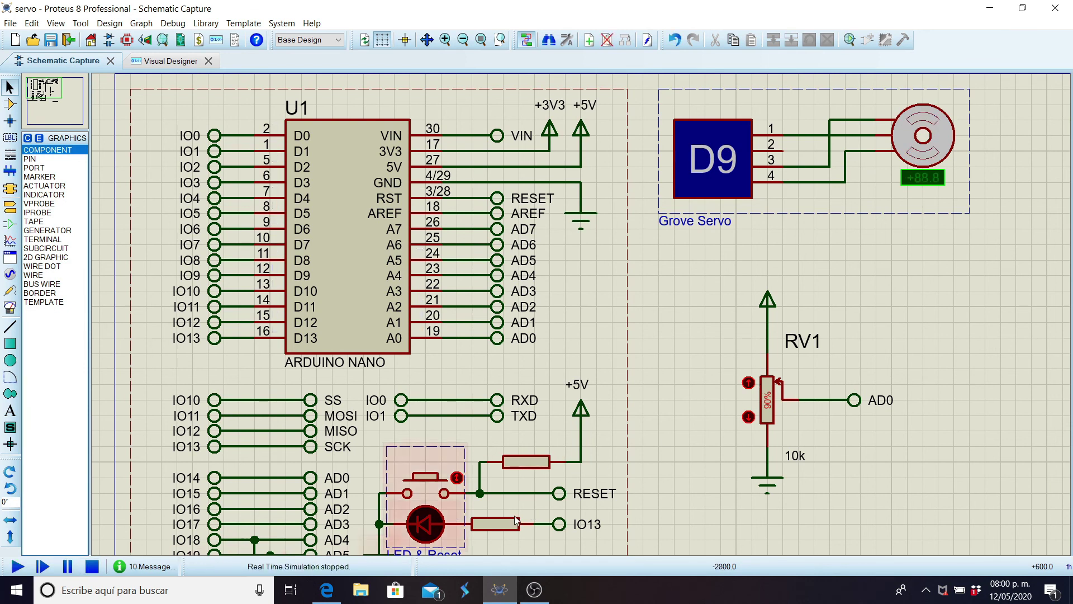